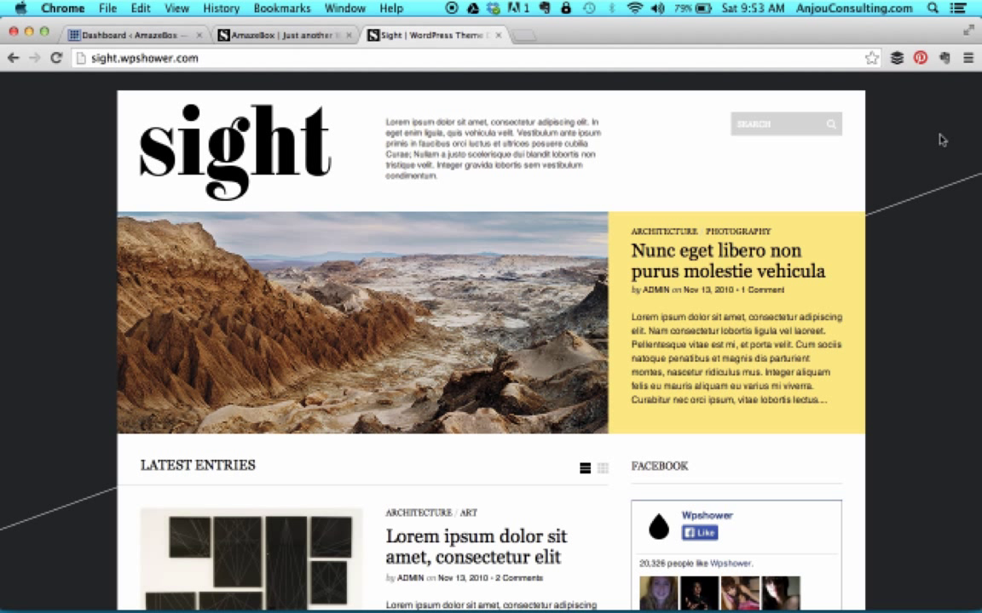
Scroll the sight.wpshower.com demo homepage to its footer and back, then switch to AmazeBox's Home page.
drag(223, 57, 73, 56)
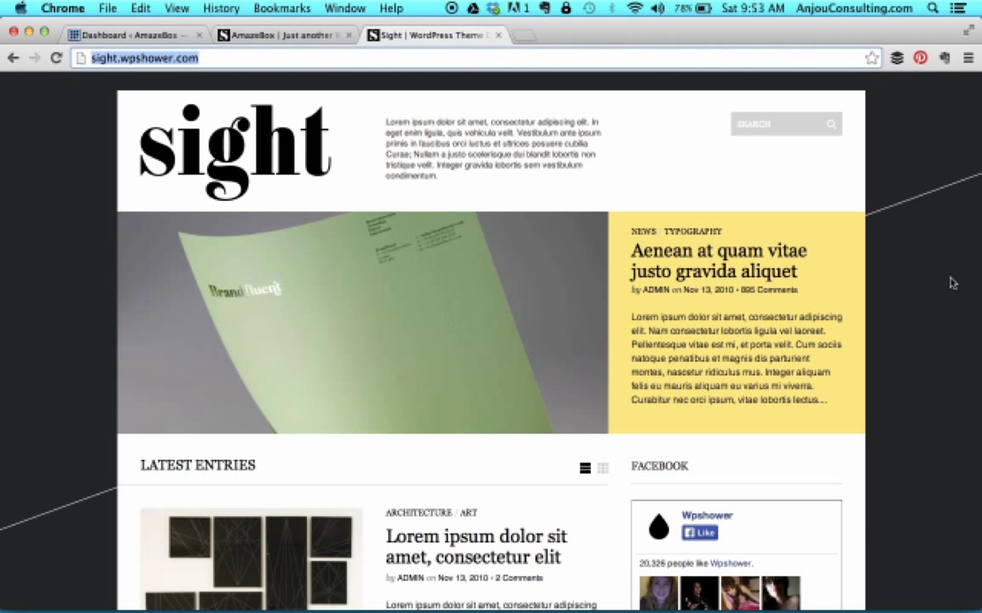
scroll(953, 283, down, 3)
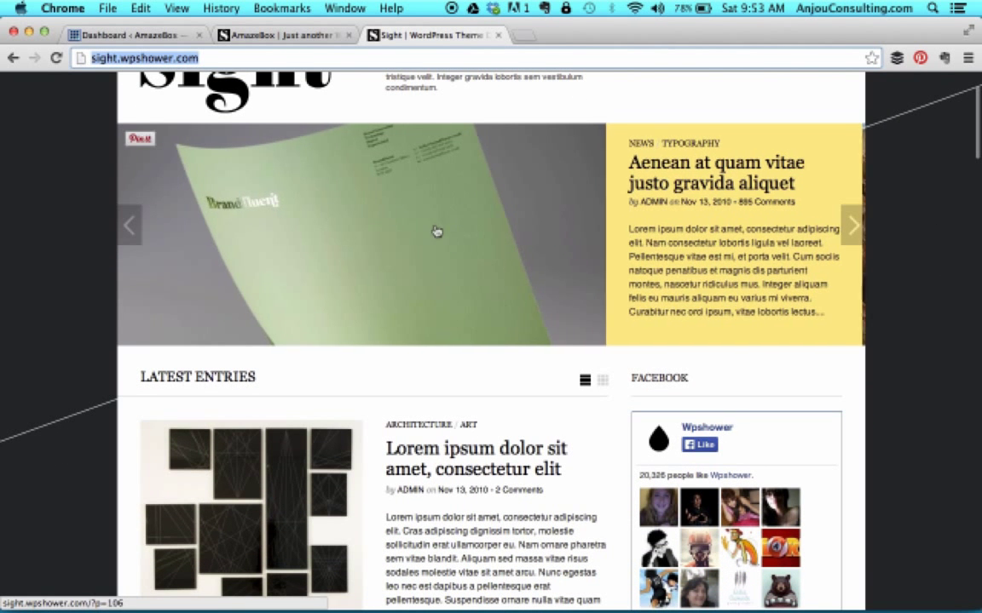
scroll(227, 507, down, 15)
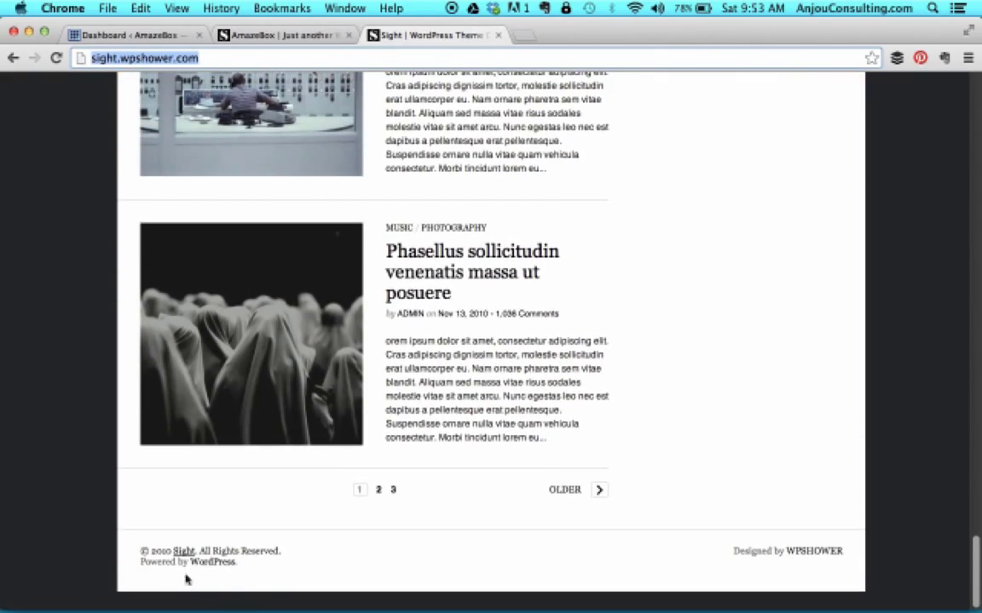
scroll(920, 215, up, 3)
scroll(920, 215, up, 15)
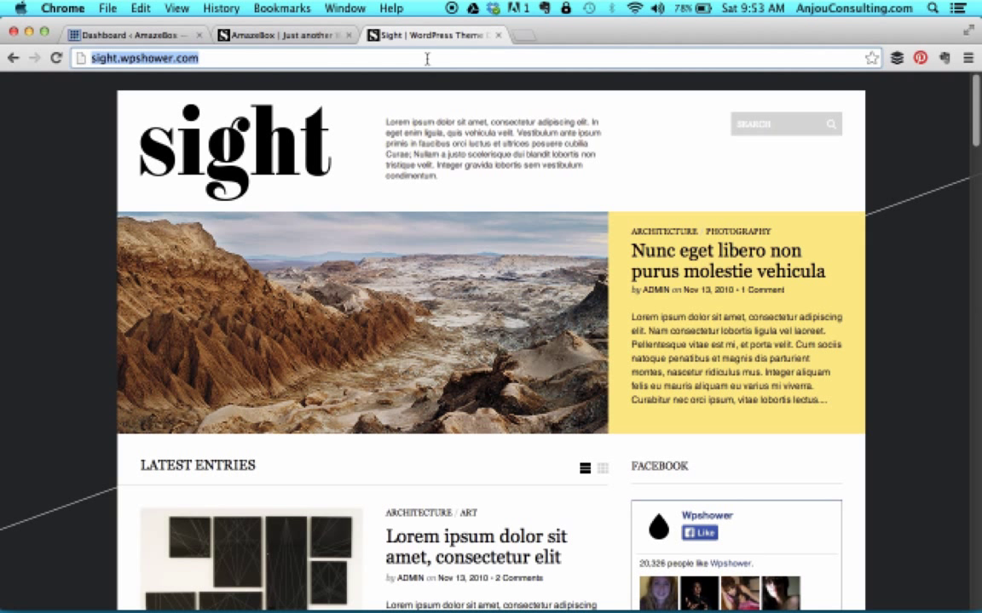
click(439, 40)
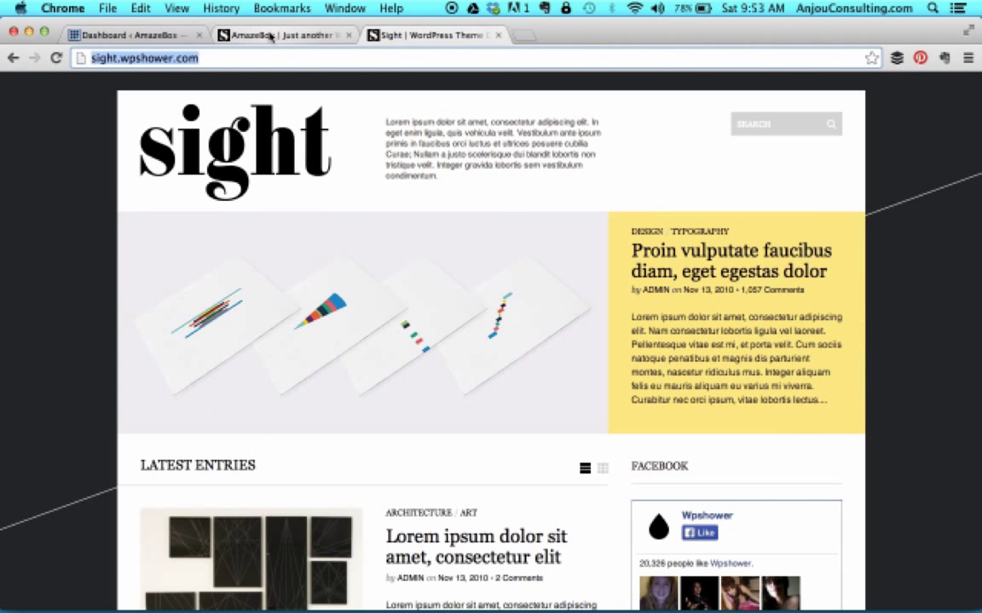
click(267, 36)
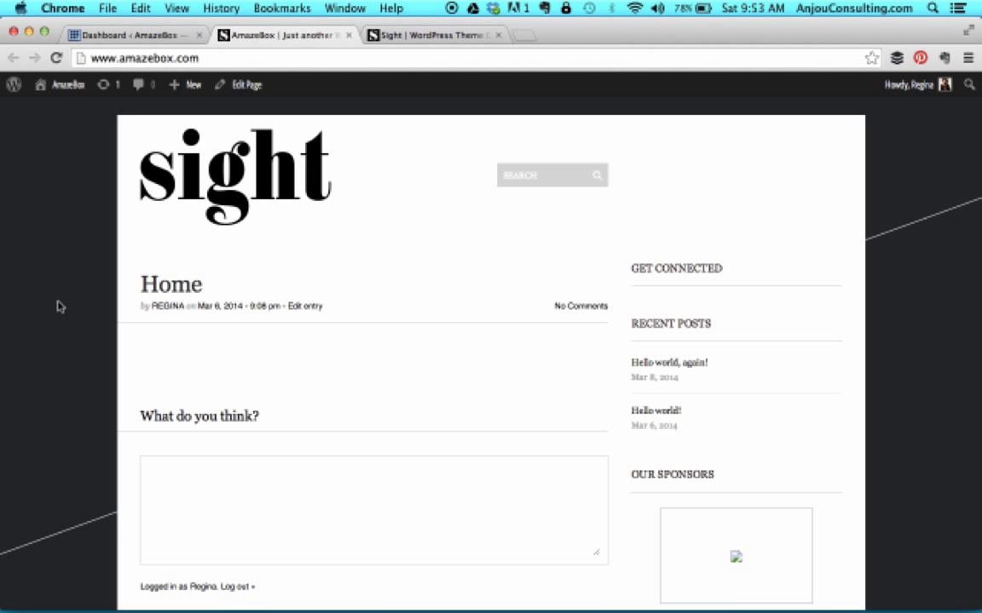
Glance over the AmazeBox page and its address, then switch to the WordPress admin dashboard tab.
scroll(57, 307, down, 5)
scroll(58, 307, up, 5)
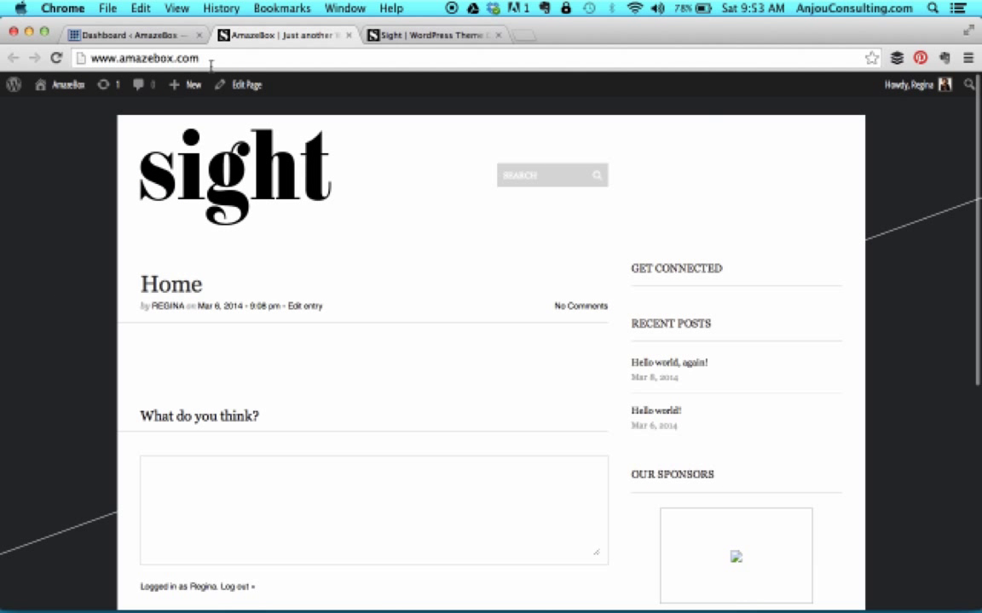
drag(210, 60, 70, 58)
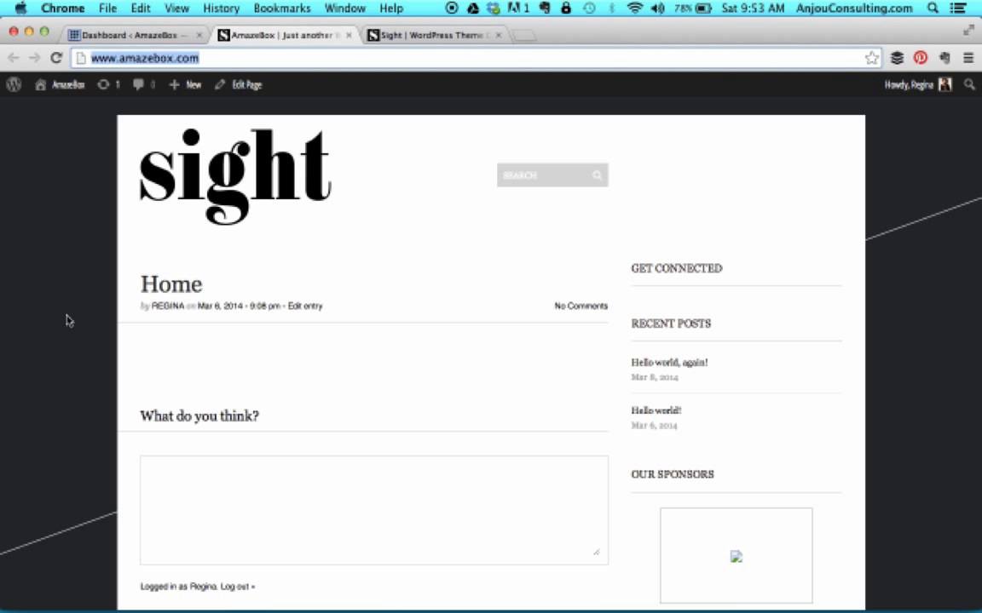
click(75, 265)
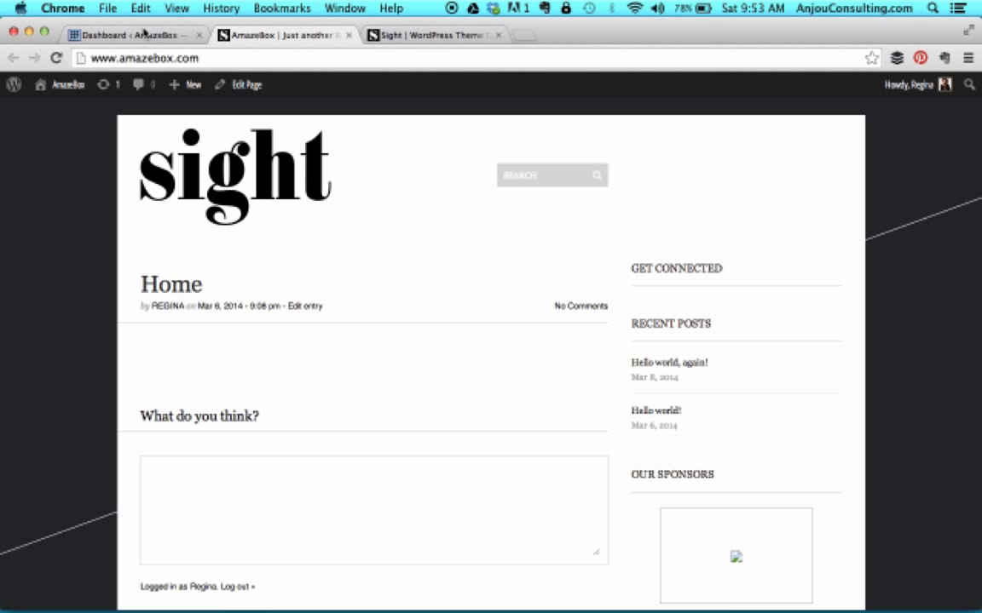
click(142, 34)
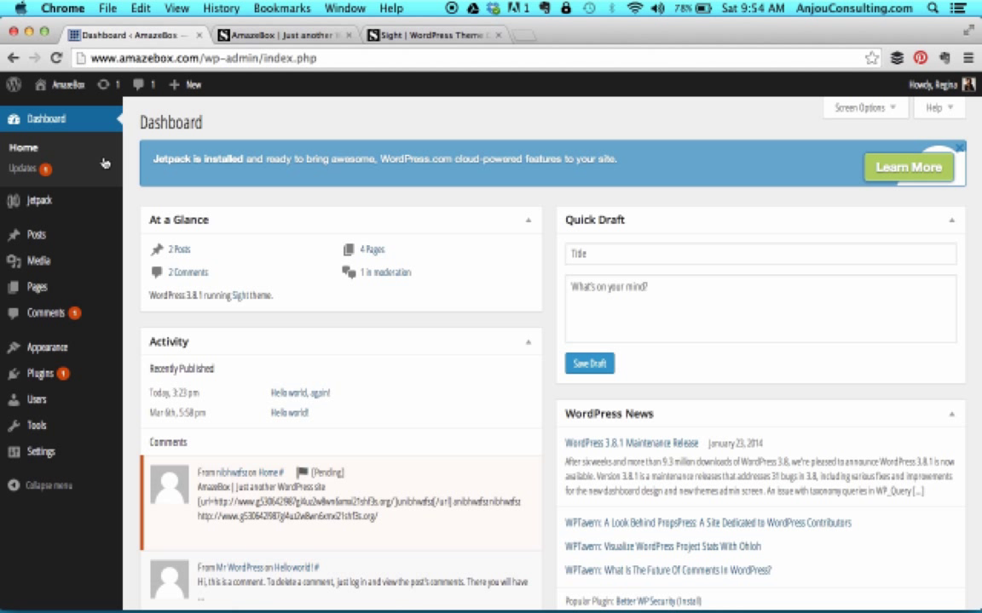
Open Appearance > Theme Options and highlight the 290px x 128px custom logo size limit.
mouse_move(44, 356)
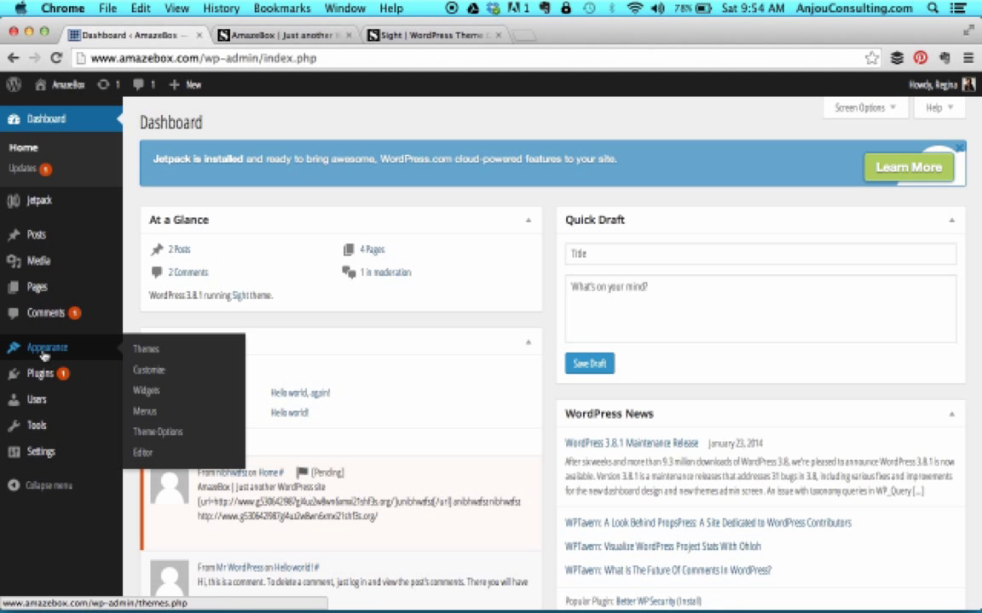
click(143, 433)
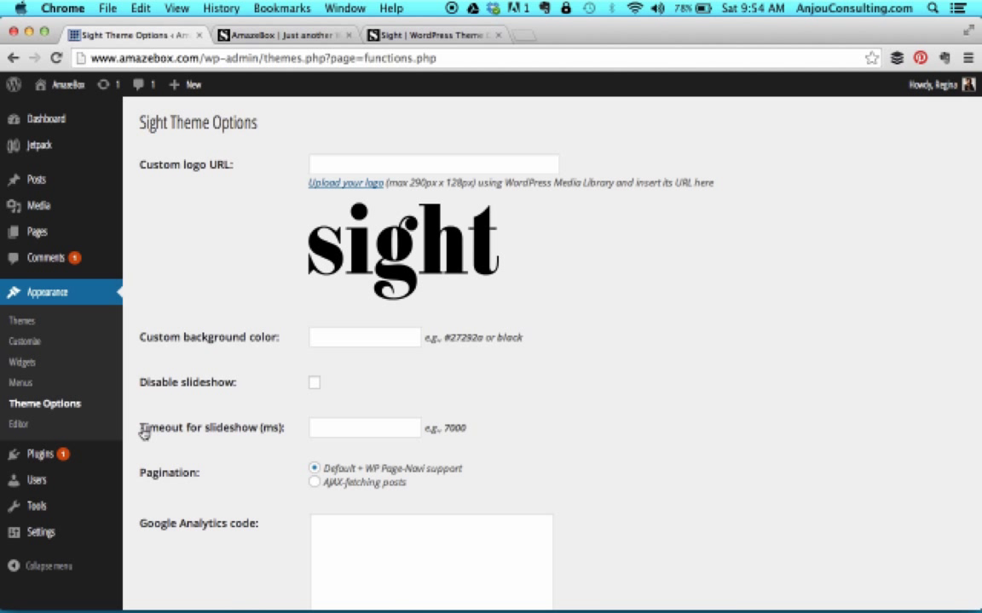
mouse_move(407, 213)
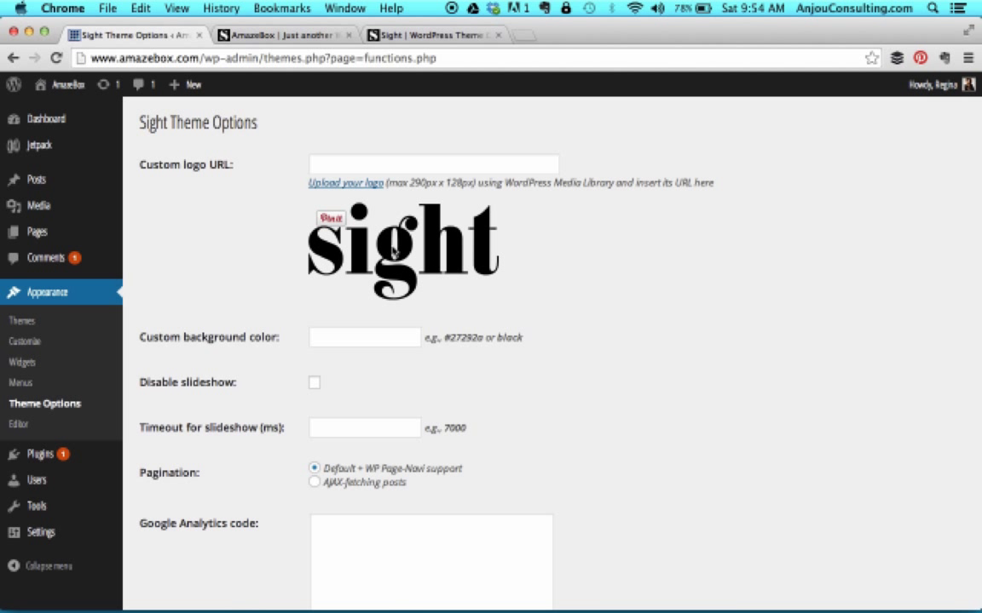
drag(410, 182, 473, 182)
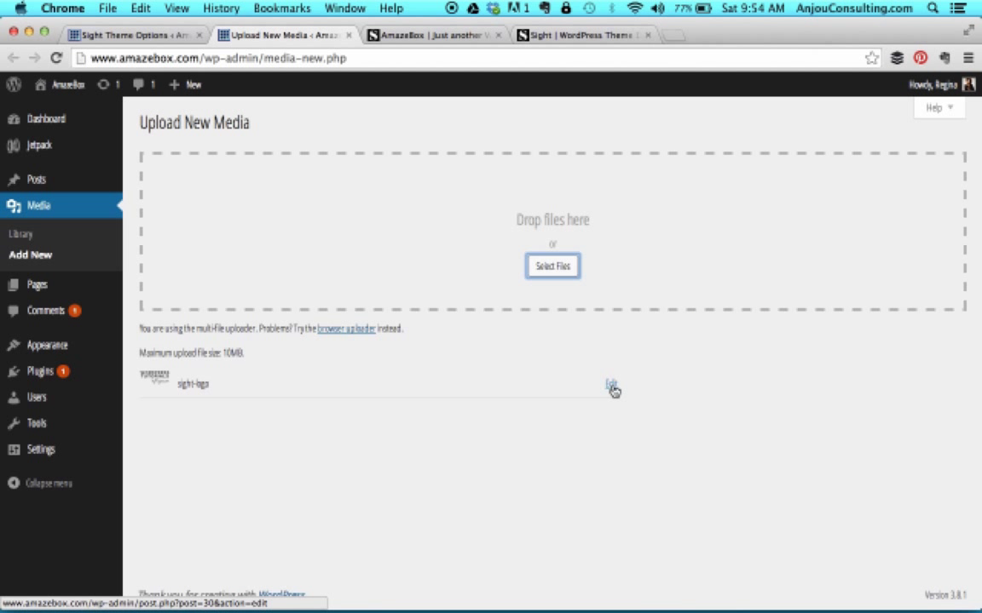
Copy the full File URL of the uploaded sight-logo image.
click(612, 387)
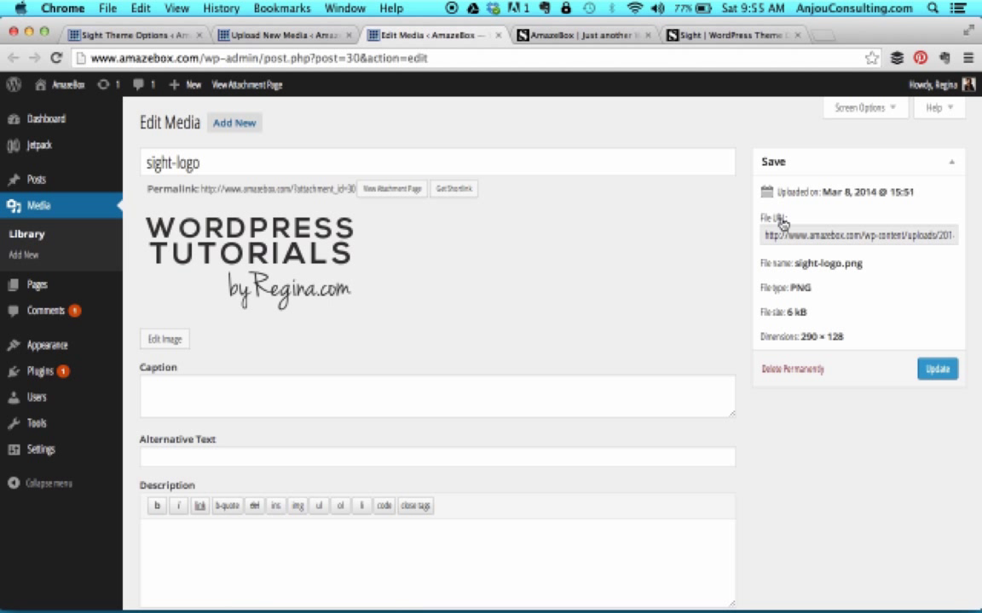
drag(760, 217, 798, 218)
triple_click(831, 236)
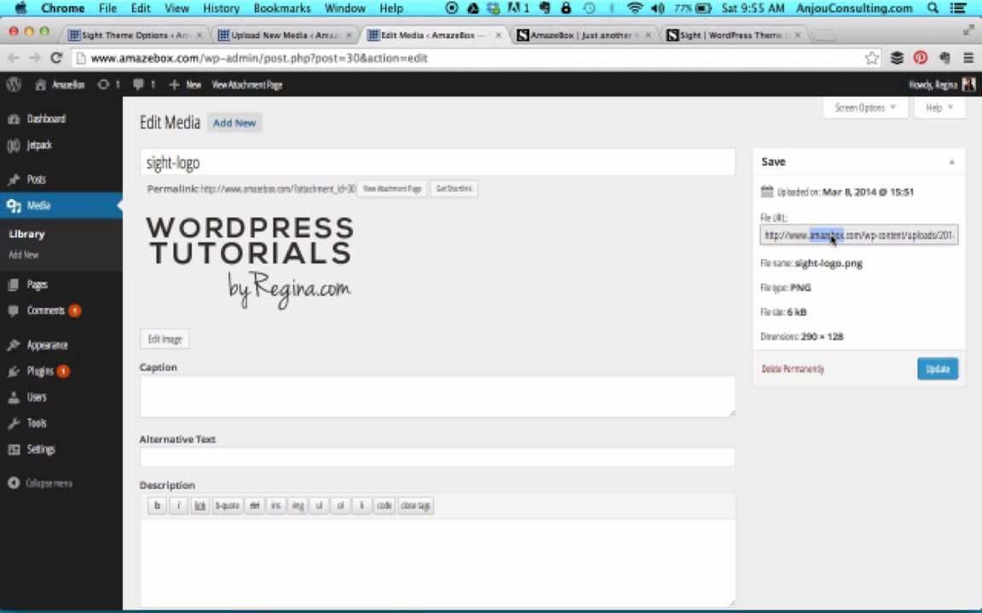
key(super+c)
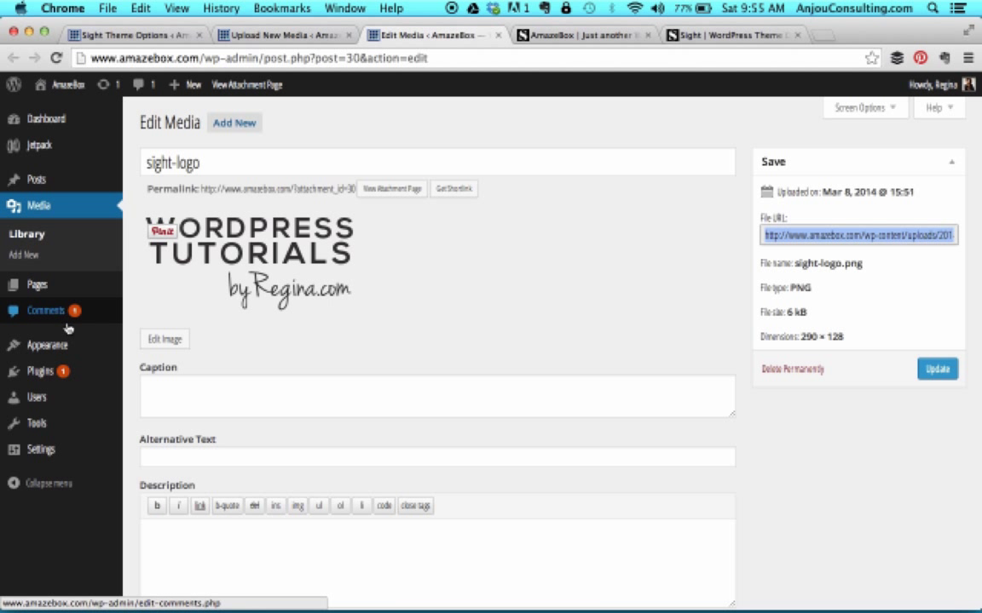
Paste the sight-logo URL into Custom logo URL in Theme Options and save the changes.
mouse_move(48, 350)
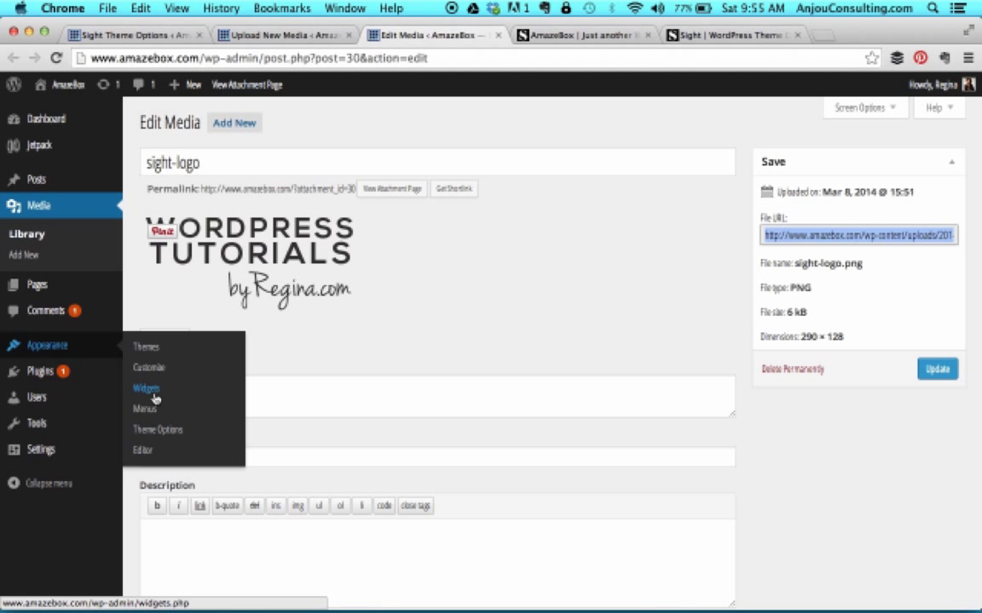
click(150, 433)
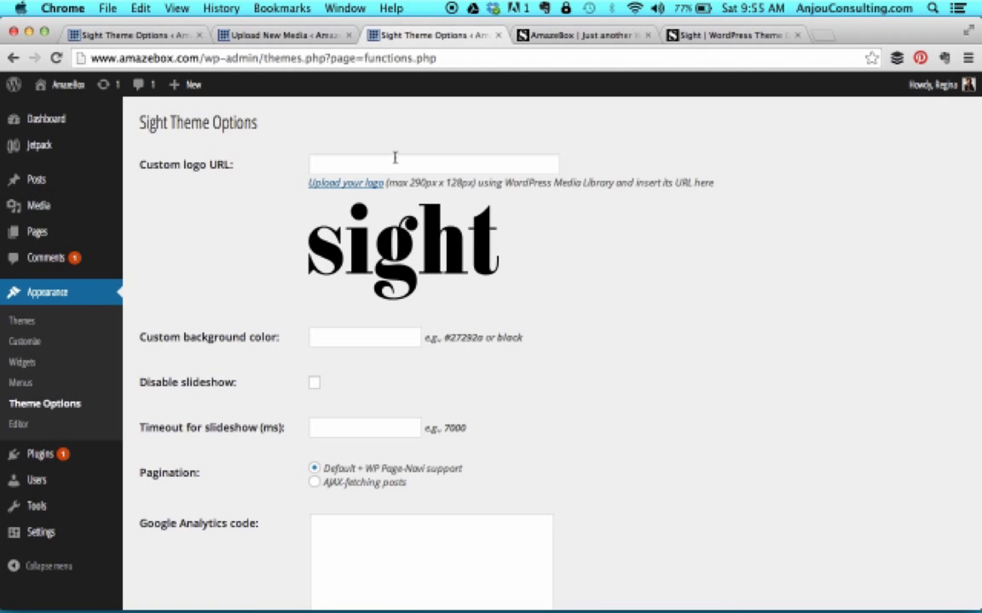
click(395, 160)
key(super+v)
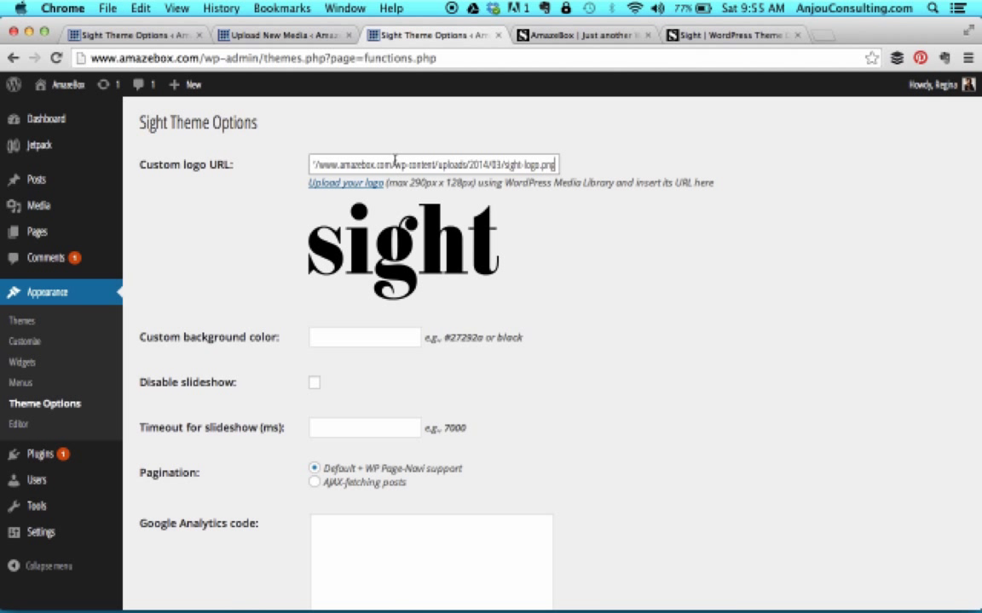
scroll(607, 263, down, 5)
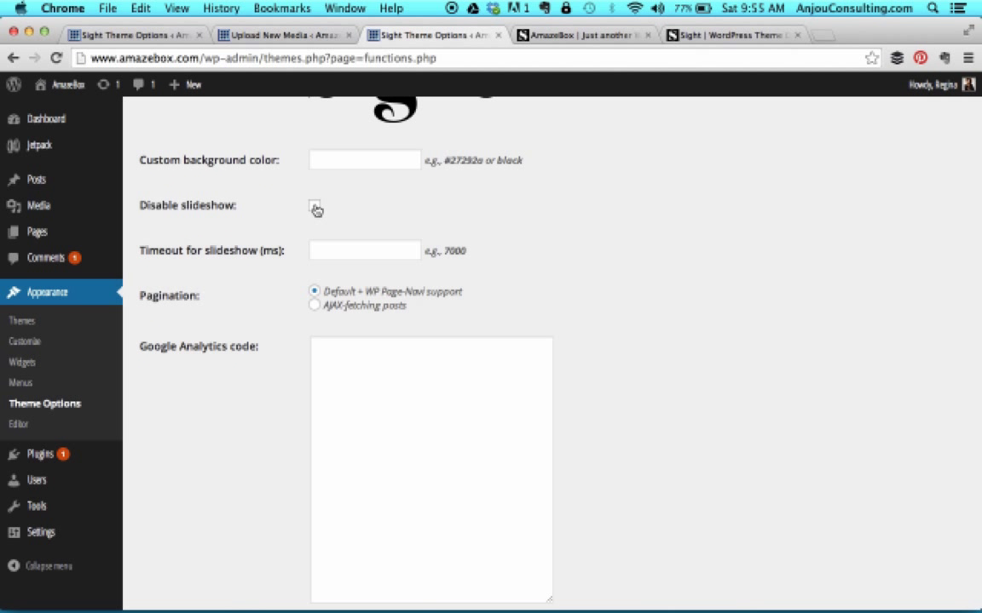
click(732, 36)
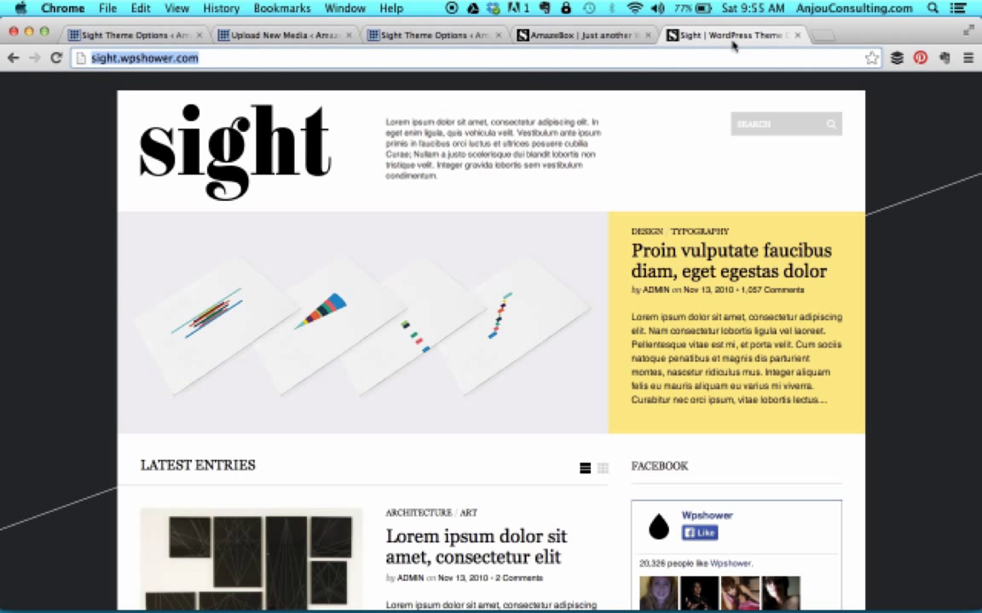
click(430, 42)
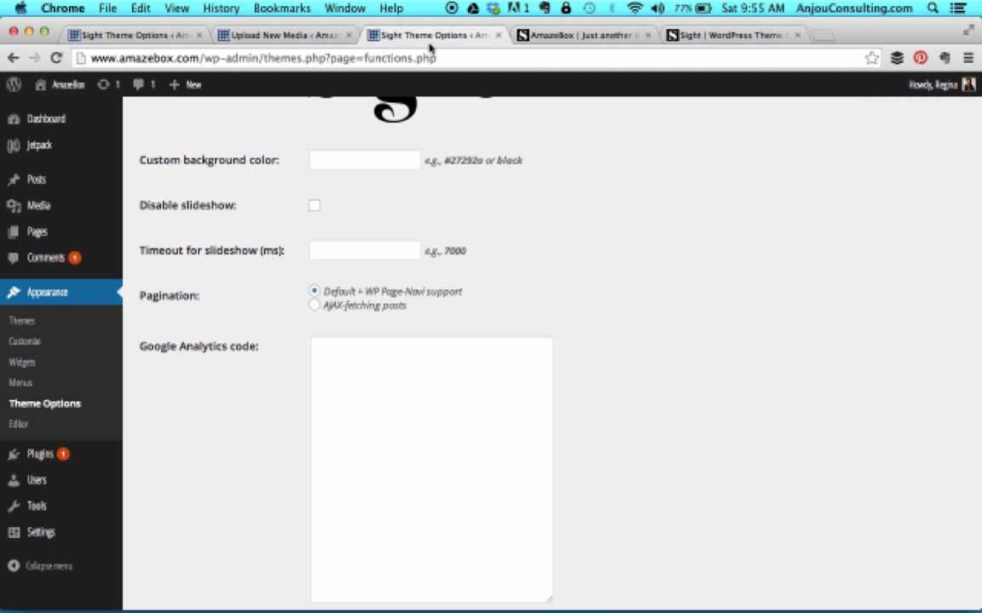
scroll(552, 325, down, 3)
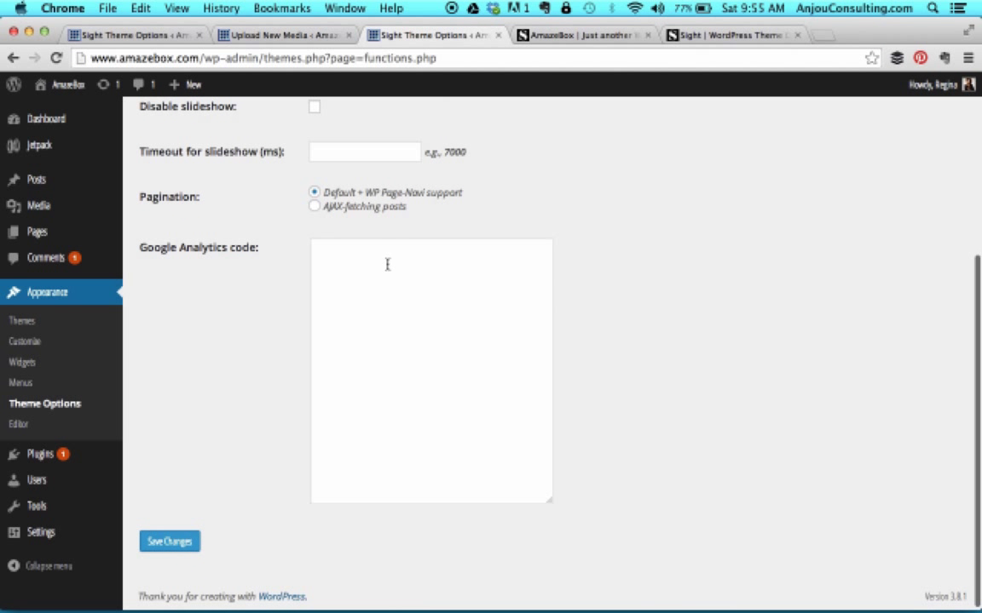
scroll(269, 464, down, 1)
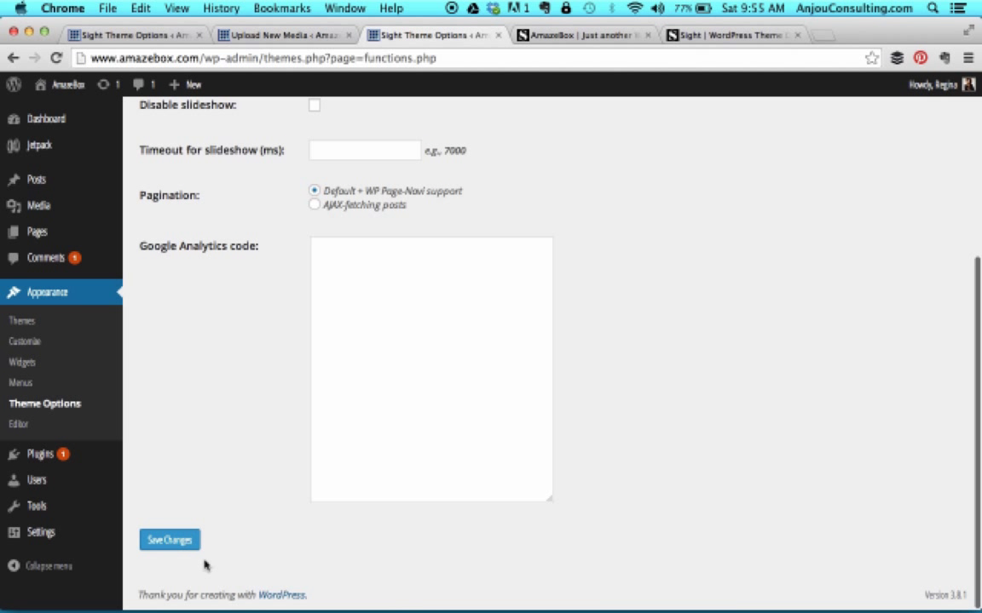
click(177, 542)
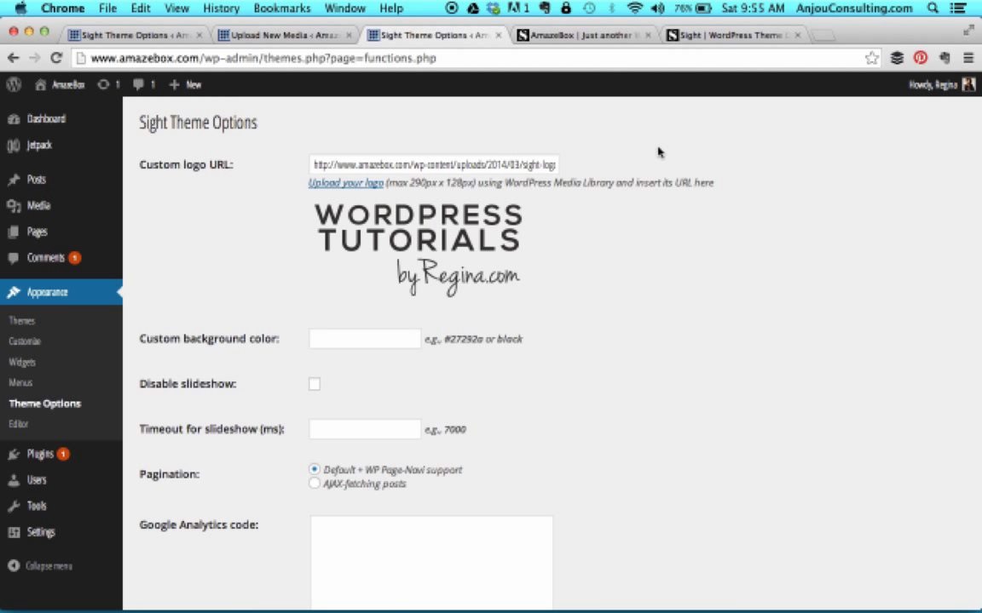
Reload the AmazeBox homepage to confirm the new logo, compare with the demo, then return to Theme Options.
click(594, 38)
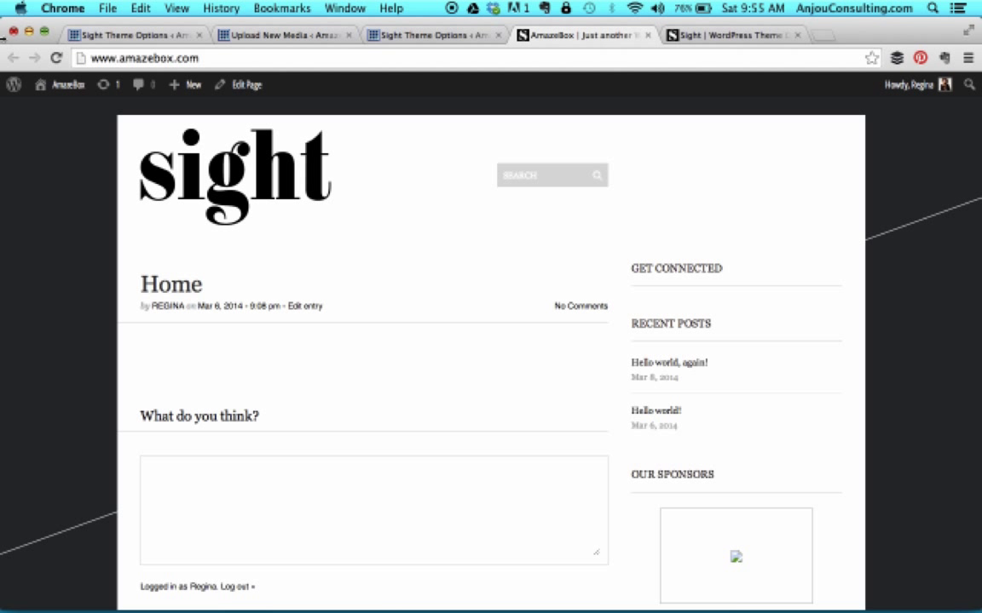
click(56, 58)
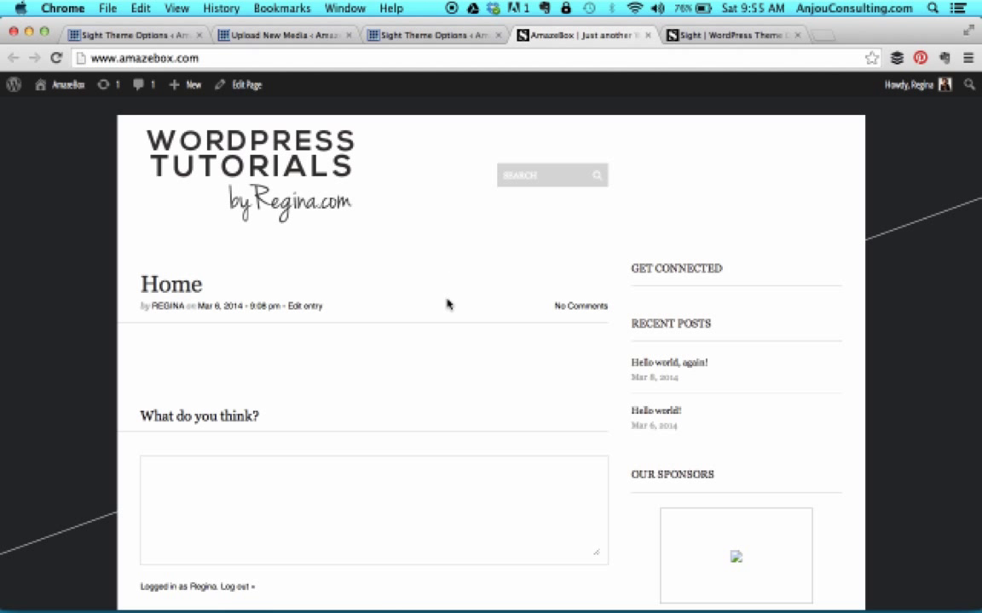
click(707, 36)
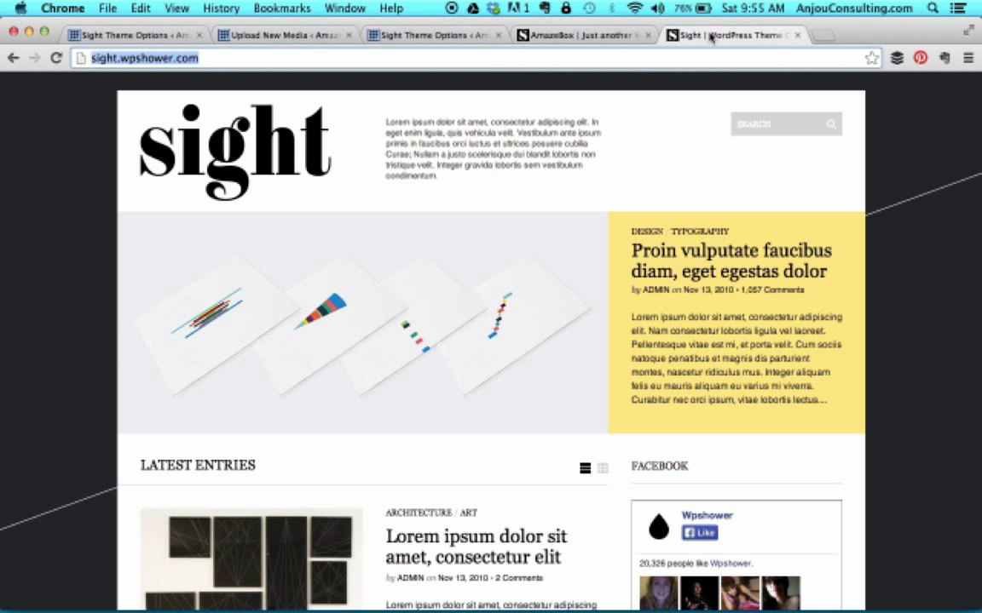
click(430, 35)
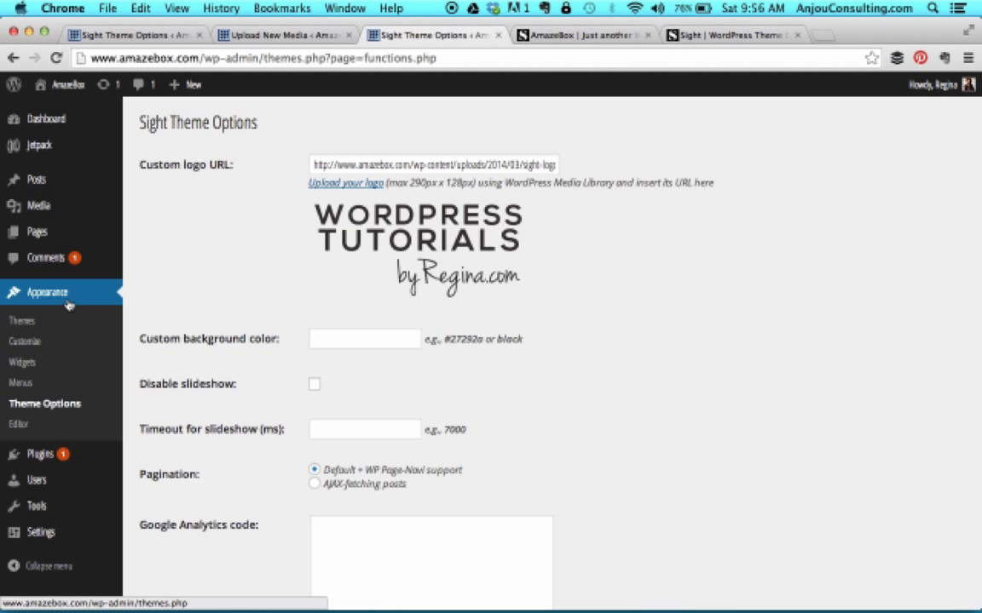
In the Customizer, replace title 'AmazeBox' with 'WordPress Tutorials by Regina' and enter tagline 'I'm pretty awesome.'.
click(26, 342)
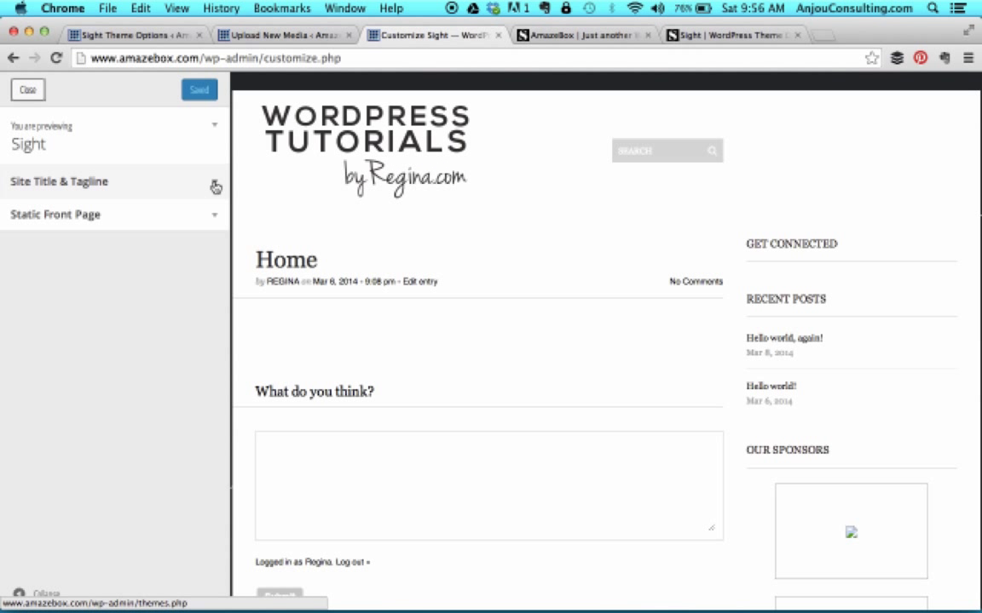
click(216, 187)
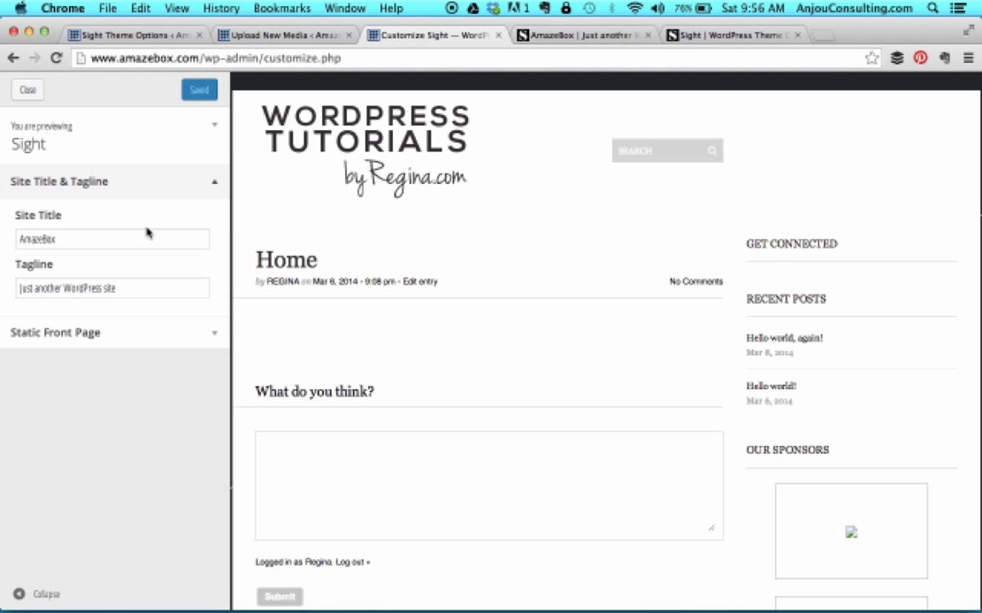
drag(81, 245, 4, 242)
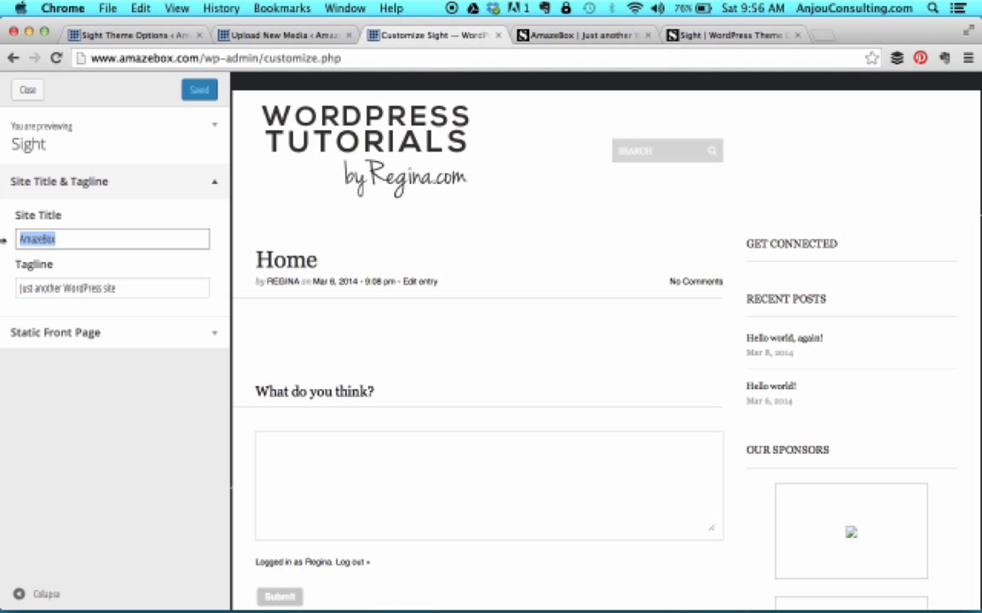
text(WordPre)
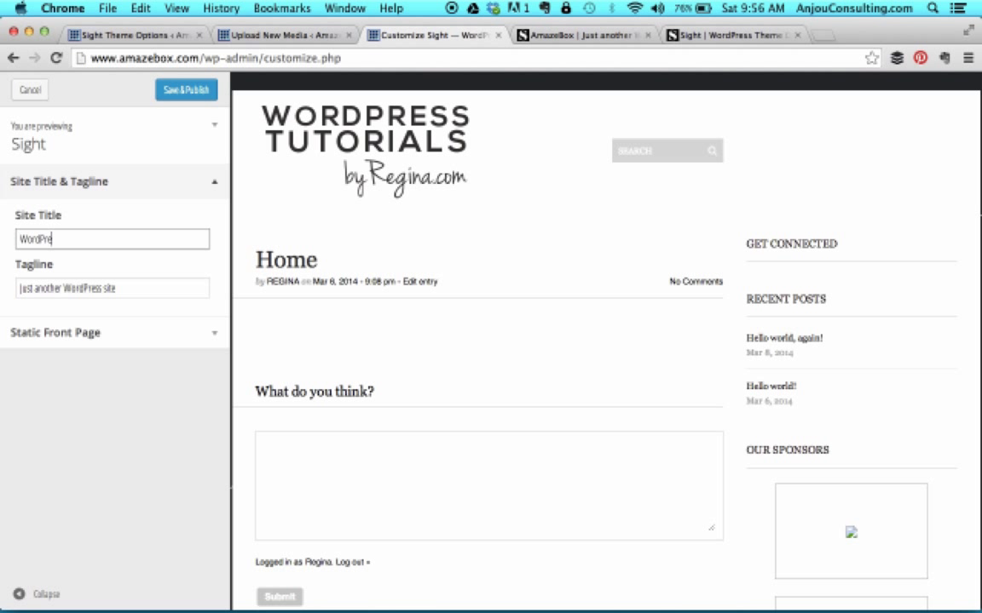
text(ss Tutor)
key(BackSpace)
text(orials by Regina)
key(Tab)
key(BackSpace)
text(I'm pretty awesome.)
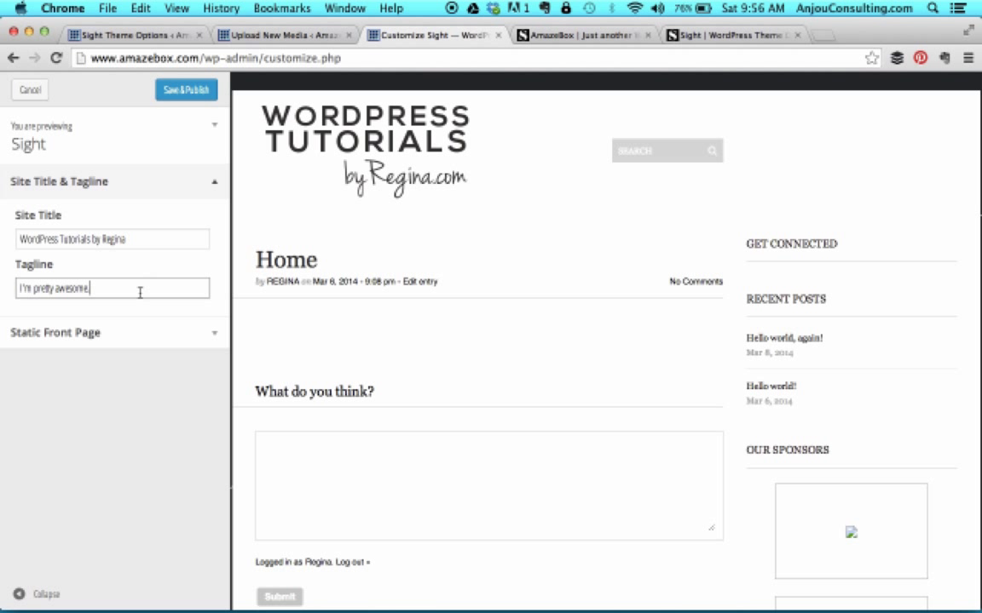
click(219, 333)
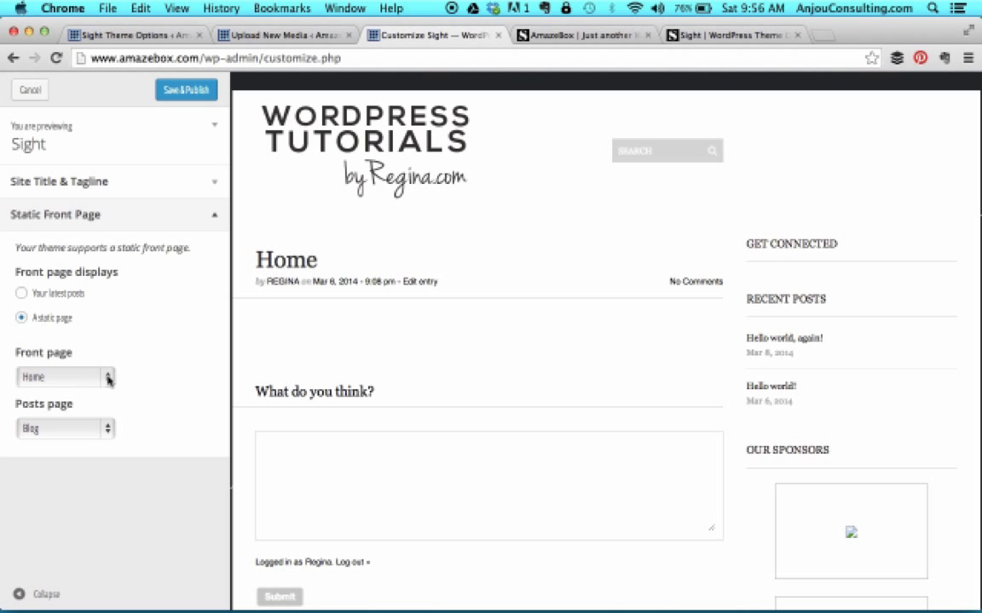
Set Front page displays to 'Your latest posts', then open the demo's 'Proin vulputate faucibus diam' post.
click(22, 294)
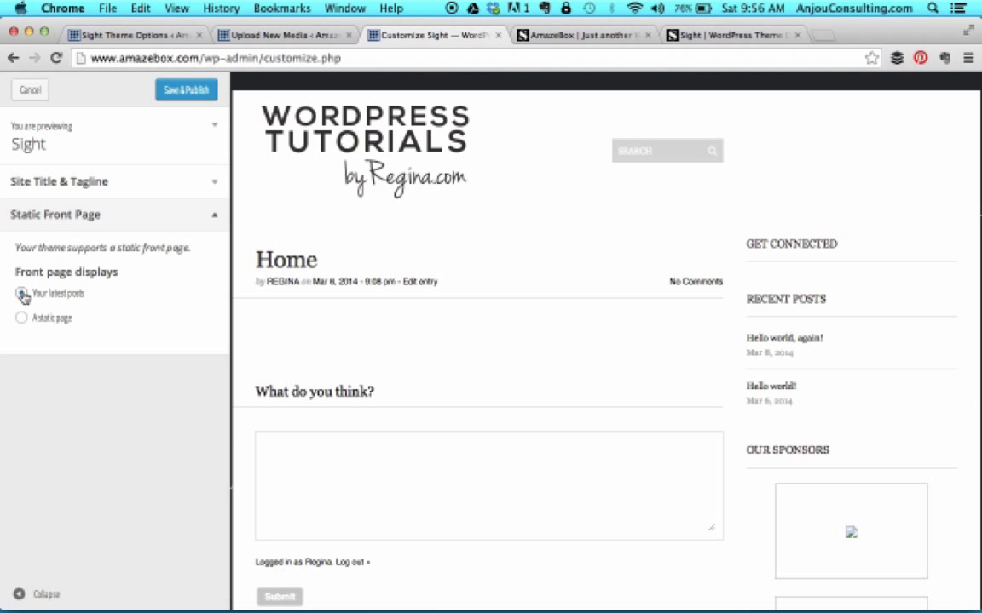
click(698, 41)
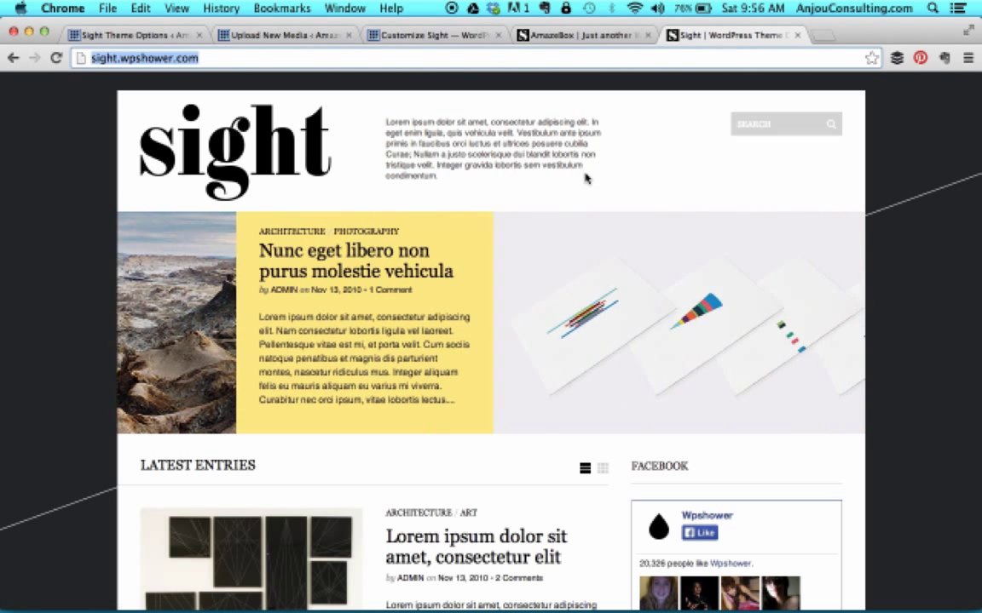
click(740, 270)
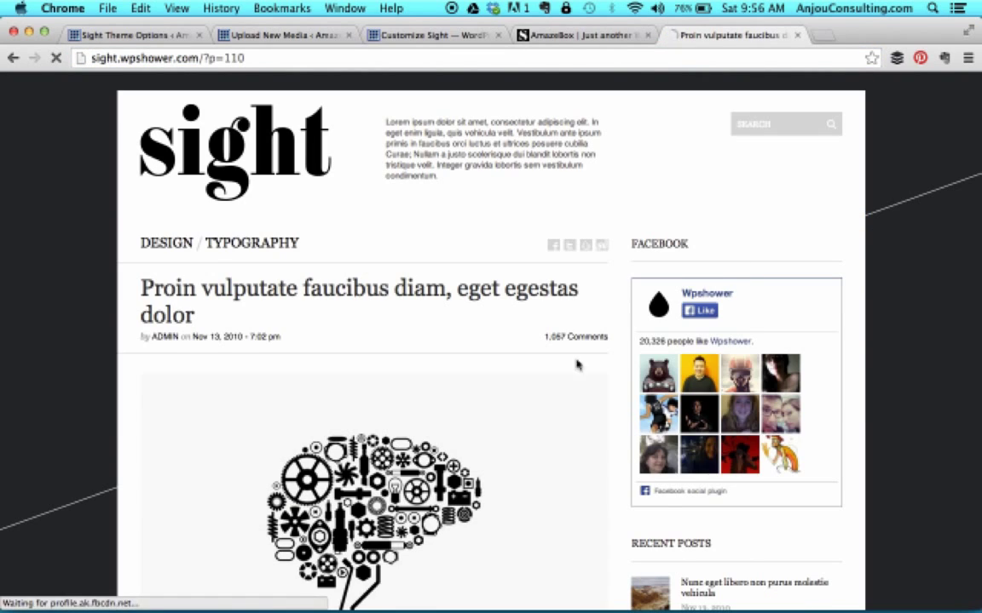
scroll(571, 409, down, 10)
scroll(549, 525, up, 15)
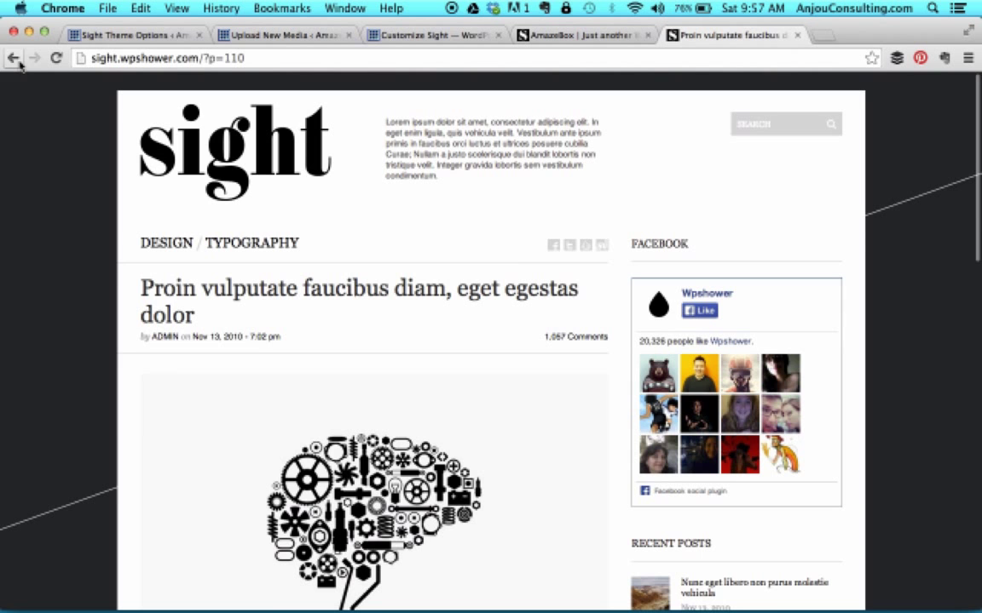
Go back to the Sight demo homepage and scroll it, then return to the Customize Sight tab.
click(13, 58)
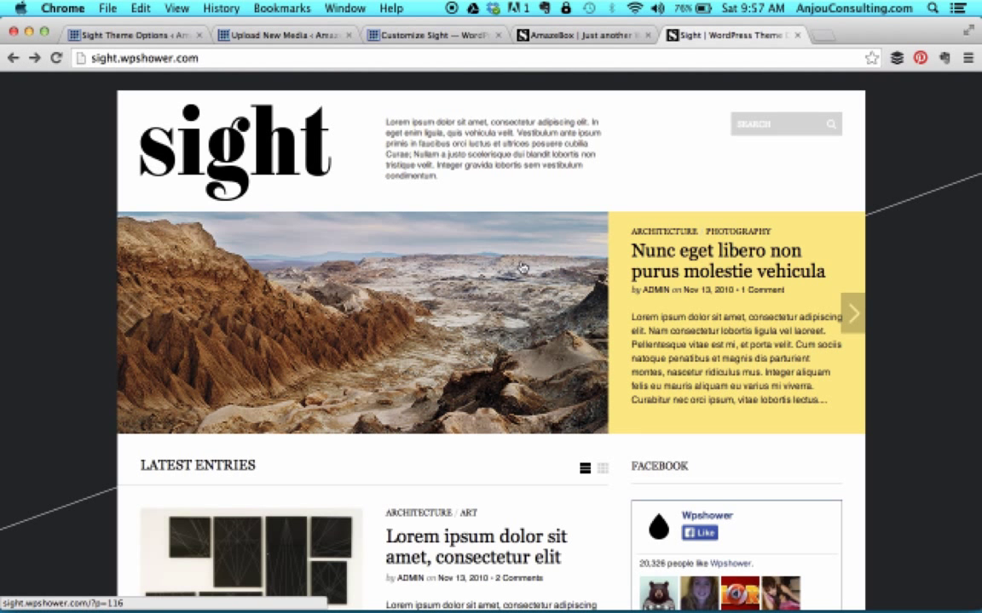
scroll(629, 471, down, 5)
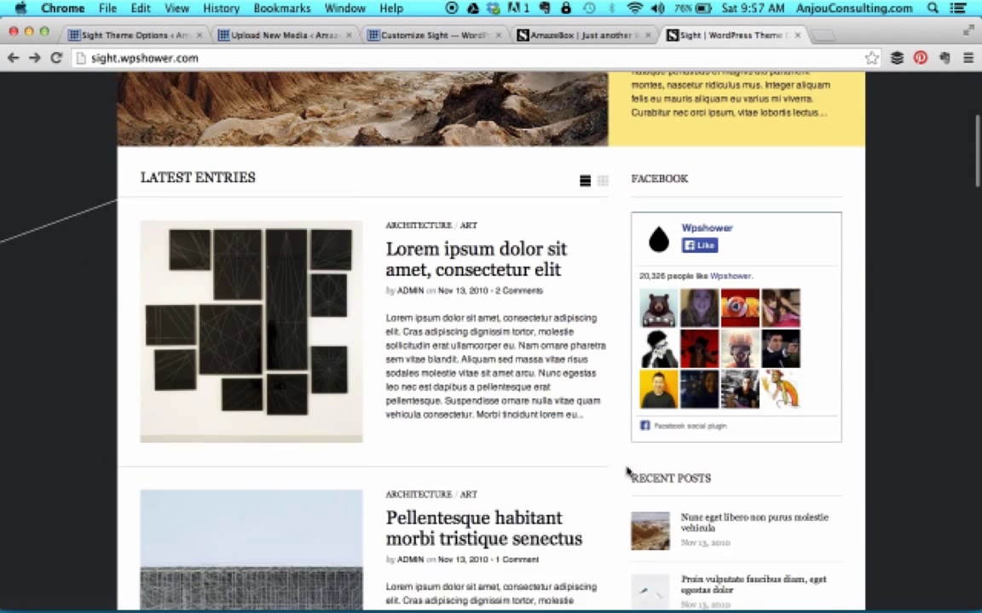
scroll(444, 549, down, 15)
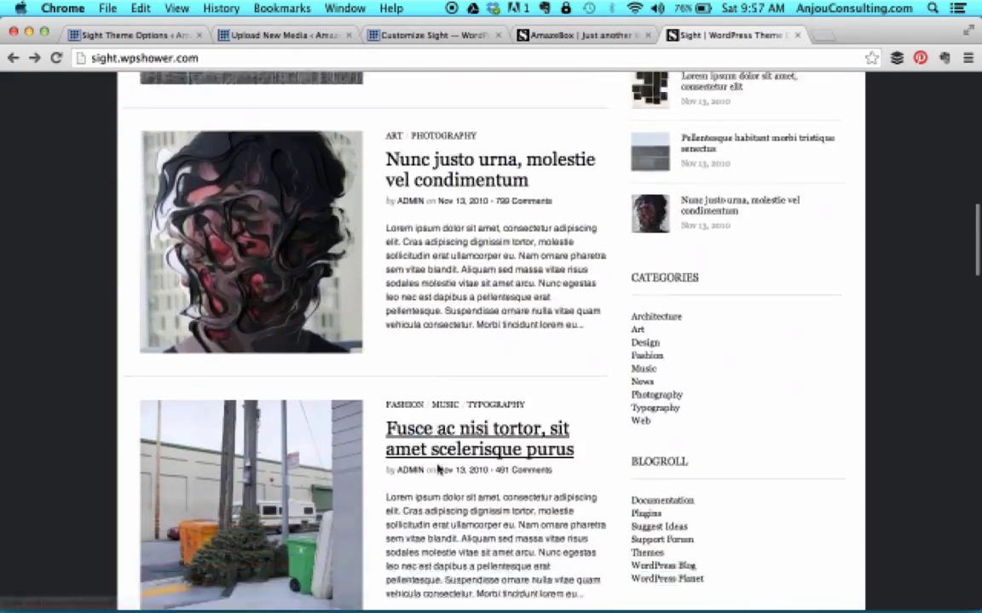
scroll(381, 393, up, 20)
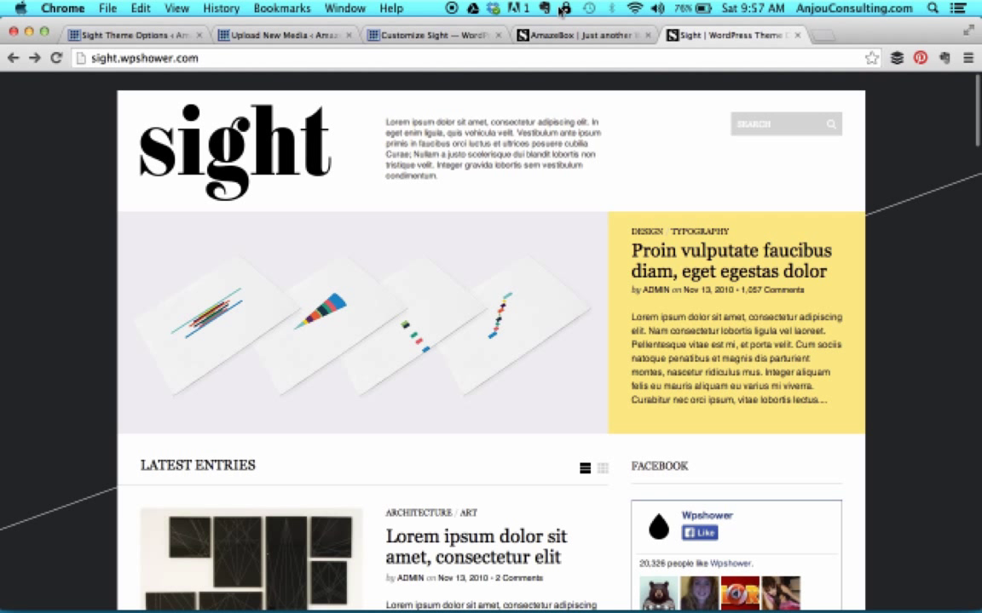
click(564, 35)
click(434, 35)
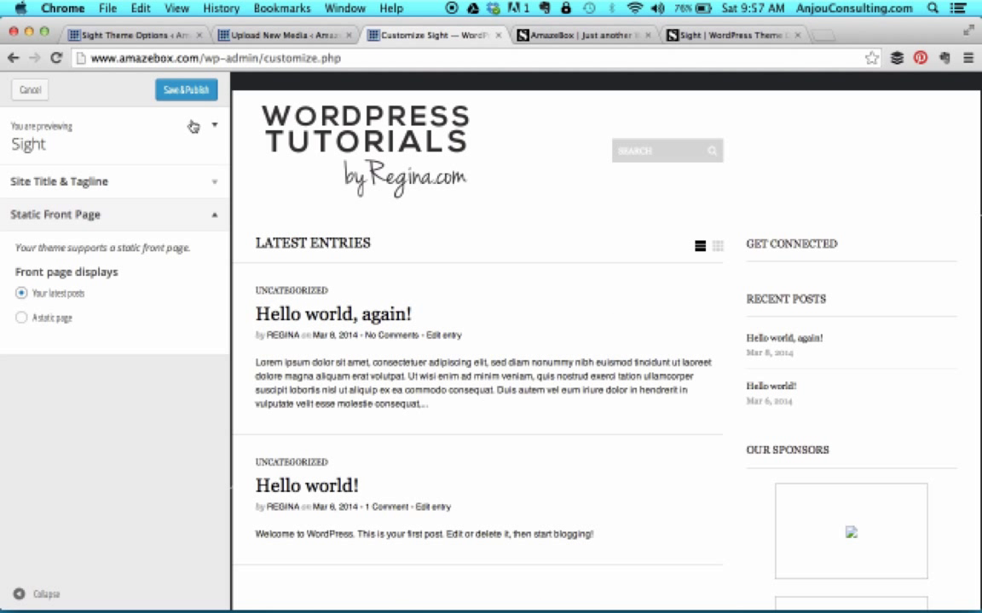
Save & Publish the customizer changes and reload the live site to see its latest posts.
click(192, 88)
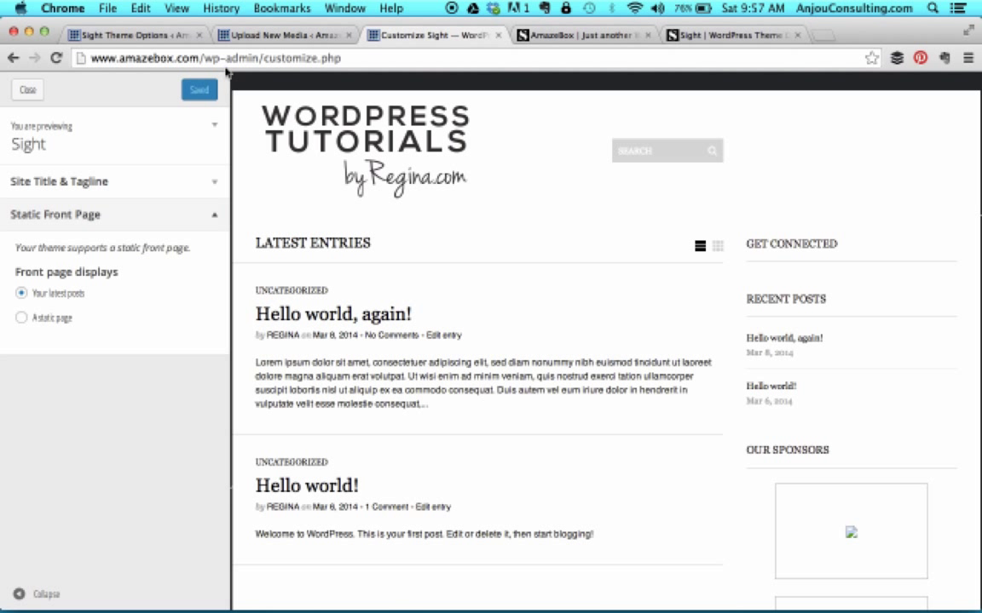
click(550, 35)
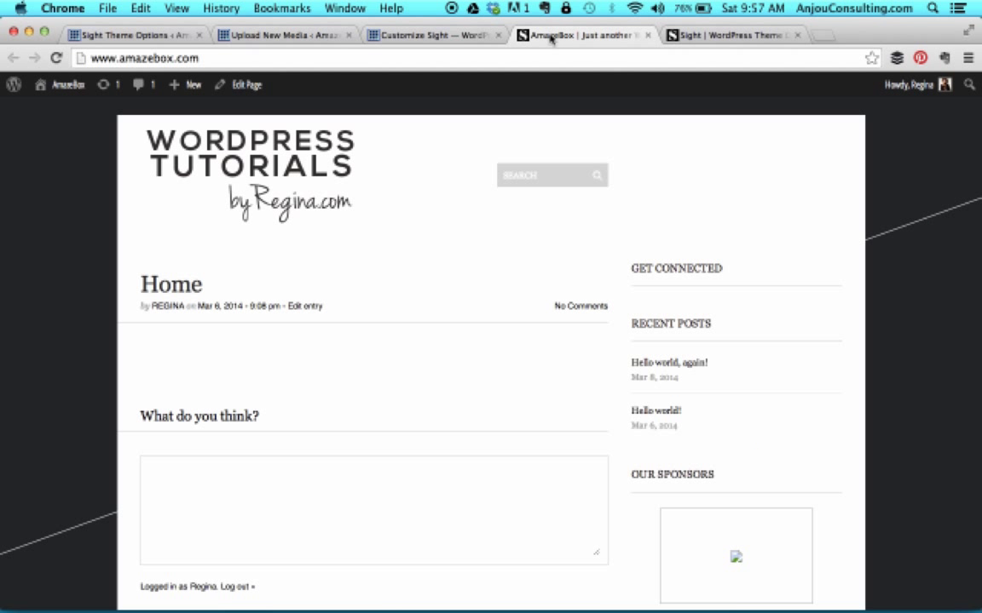
click(56, 58)
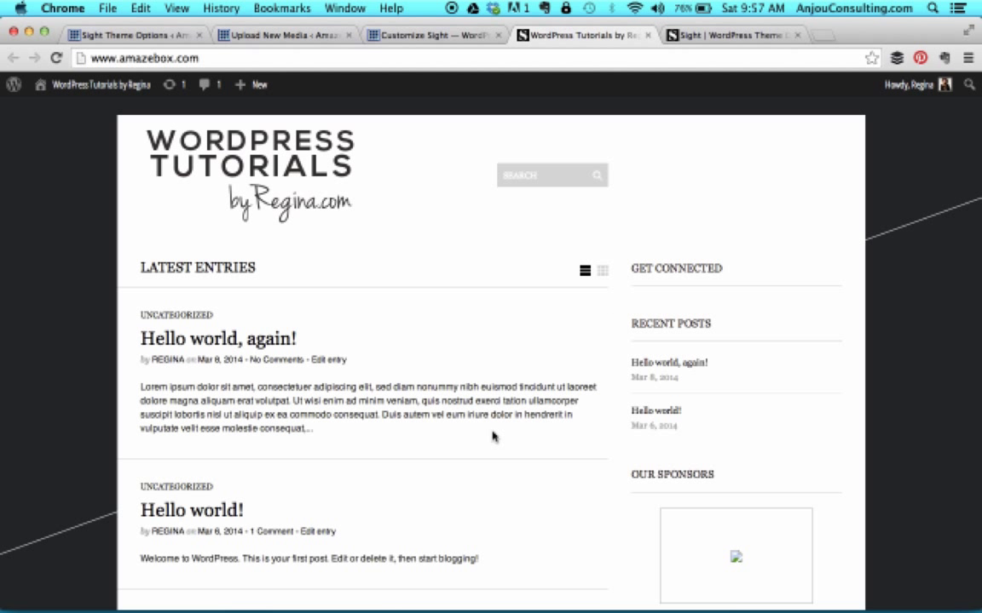
scroll(492, 436, down, 3)
scroll(492, 436, up, 3)
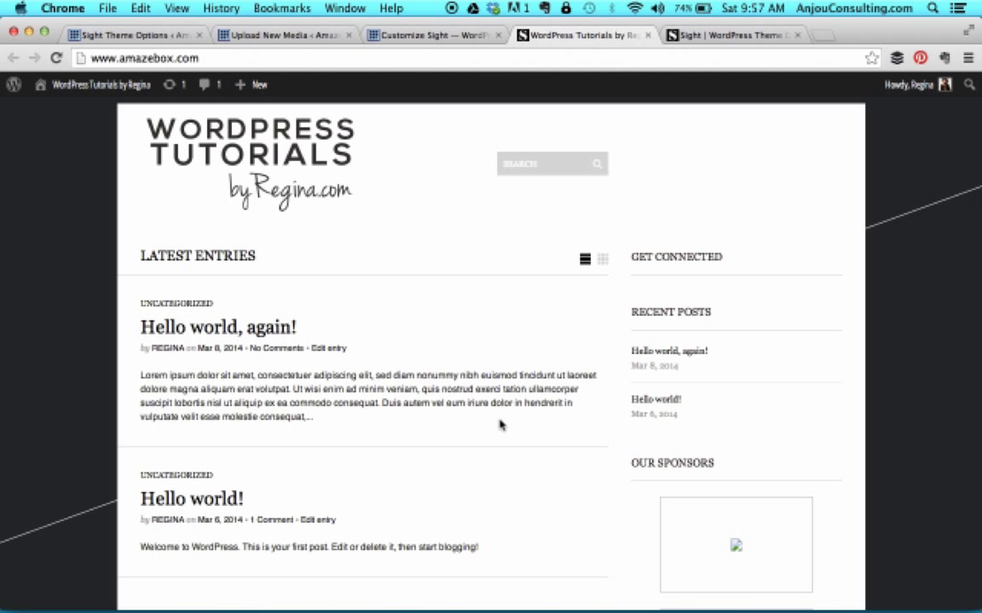
scroll(500, 423, down, 3)
scroll(500, 421, up, 4)
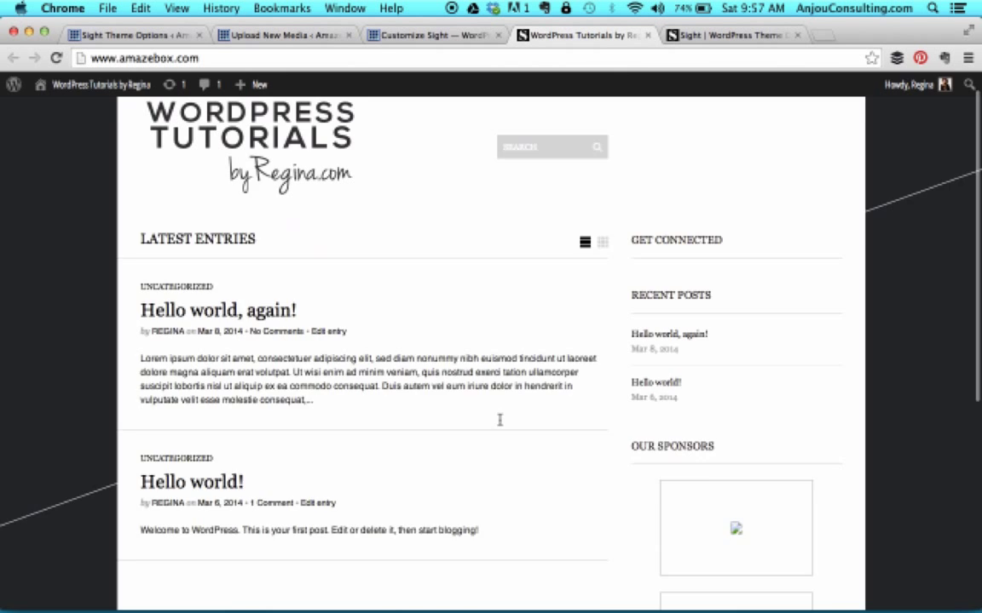
Start a new blog post from the + New > Post menu.
key(super+1)
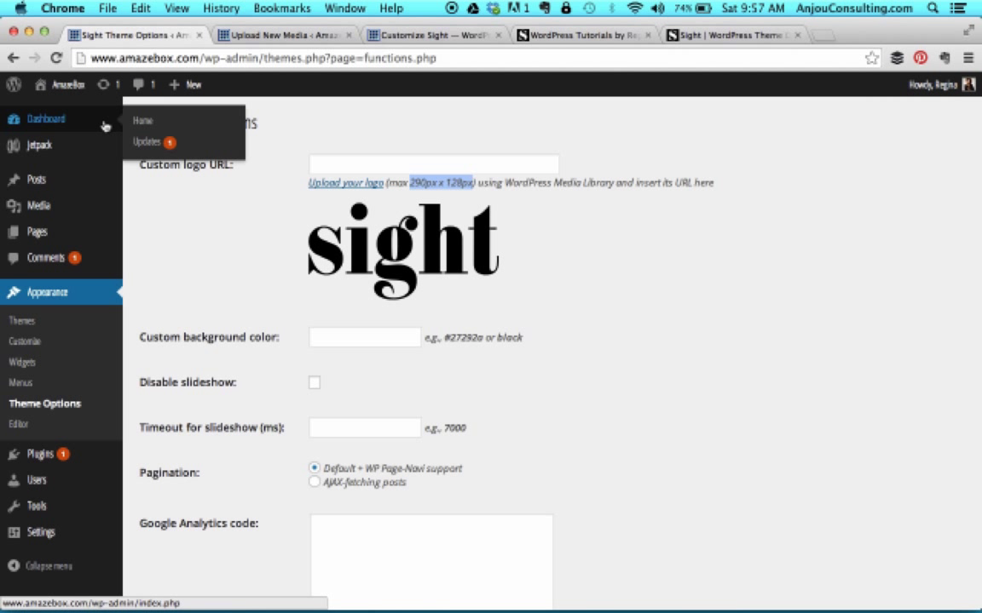
mouse_move(194, 85)
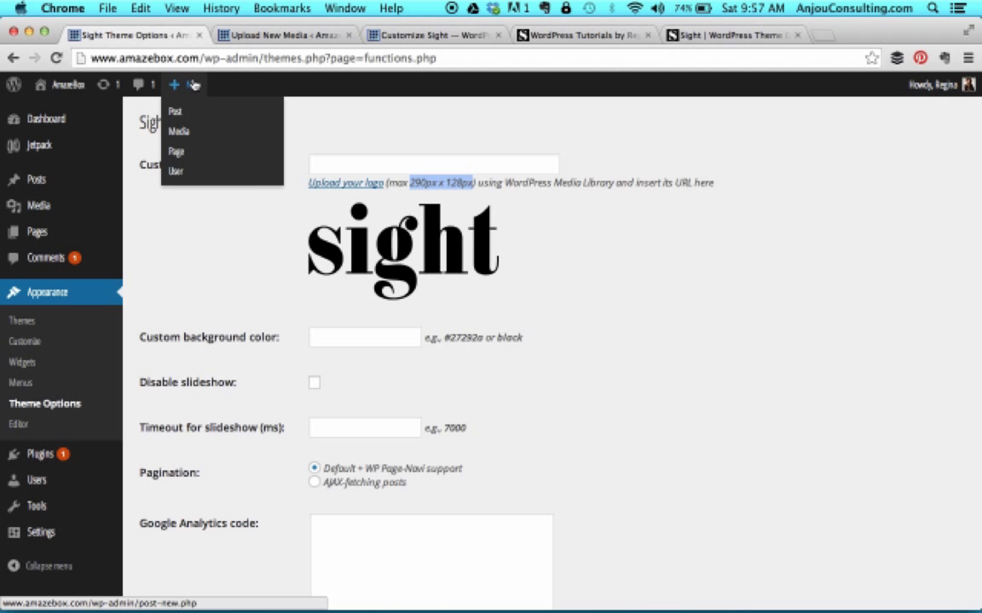
click(175, 112)
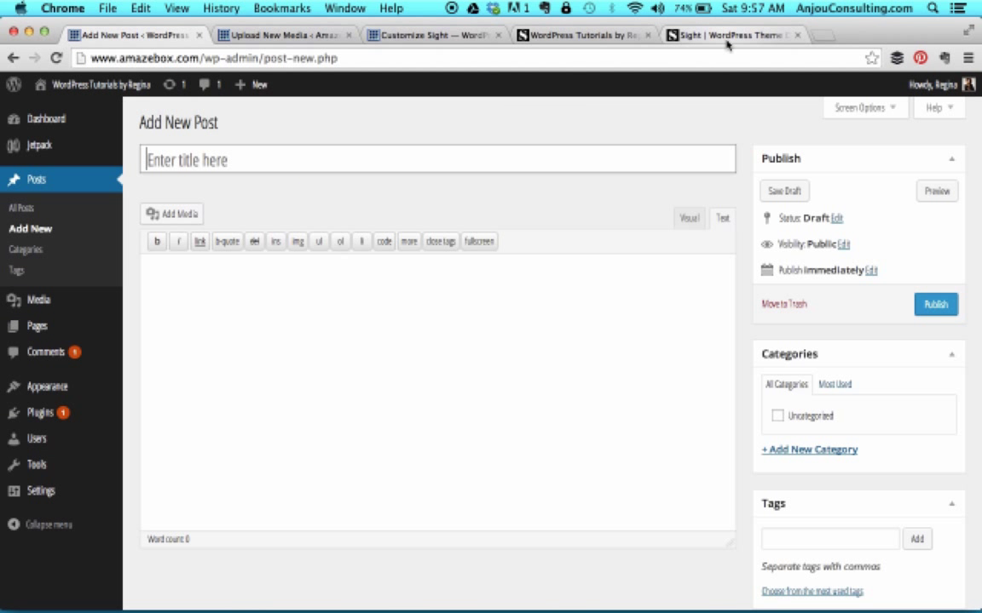
Close the Upload New Media and Customize Sight tabs and return to the Add New Post editor.
click(724, 36)
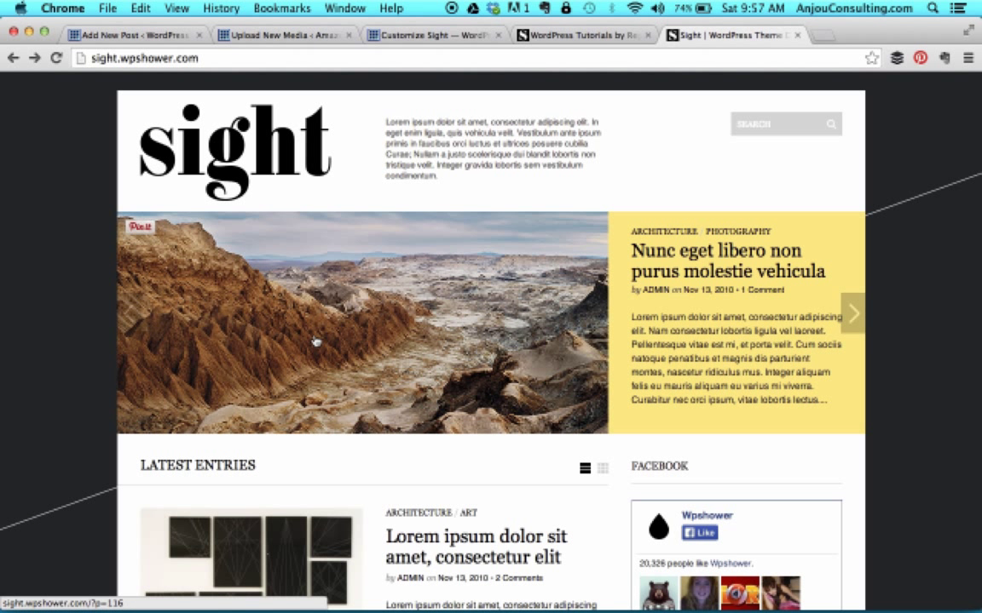
click(391, 37)
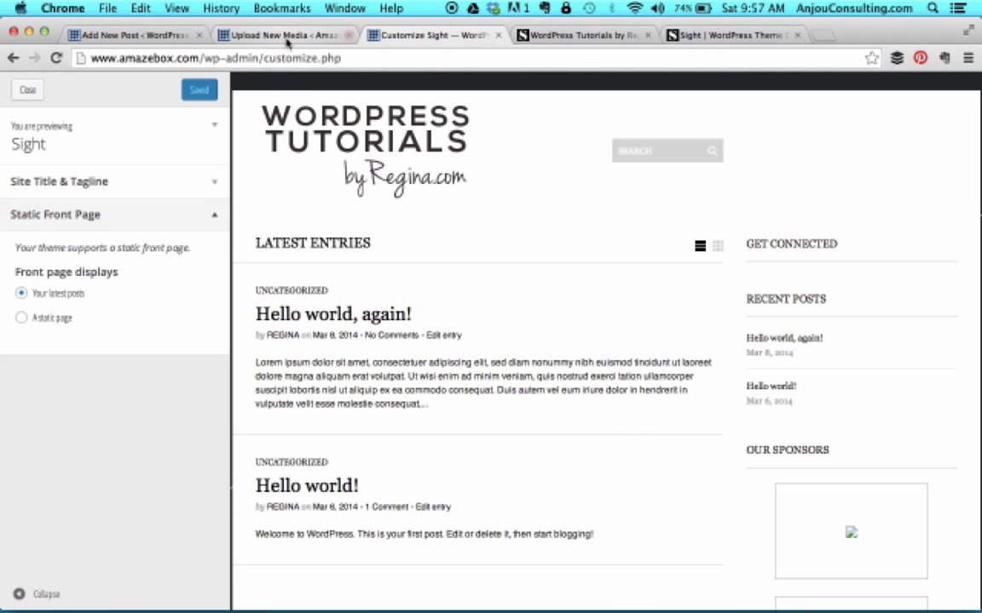
click(287, 39)
click(347, 35)
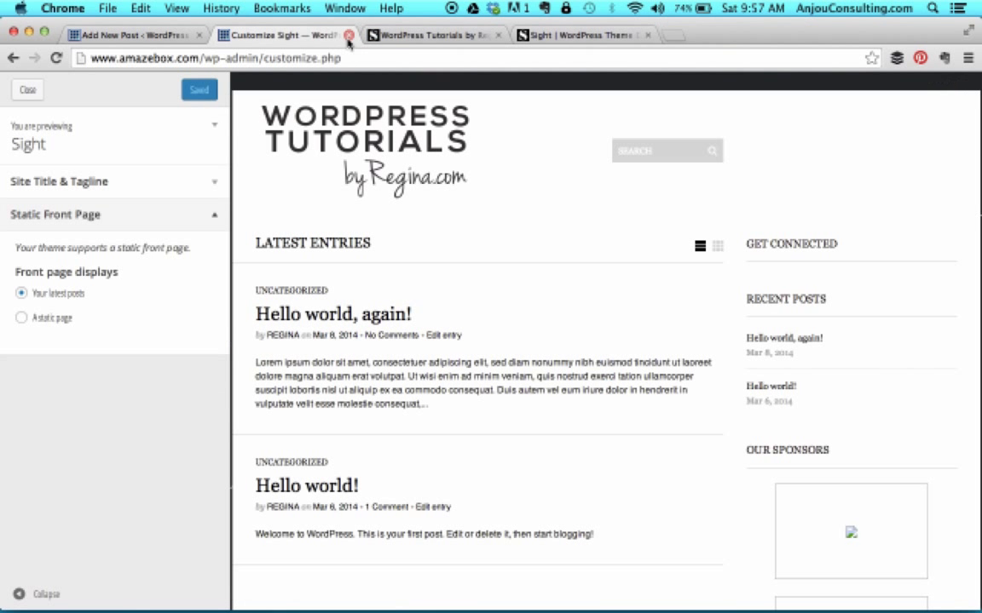
click(348, 35)
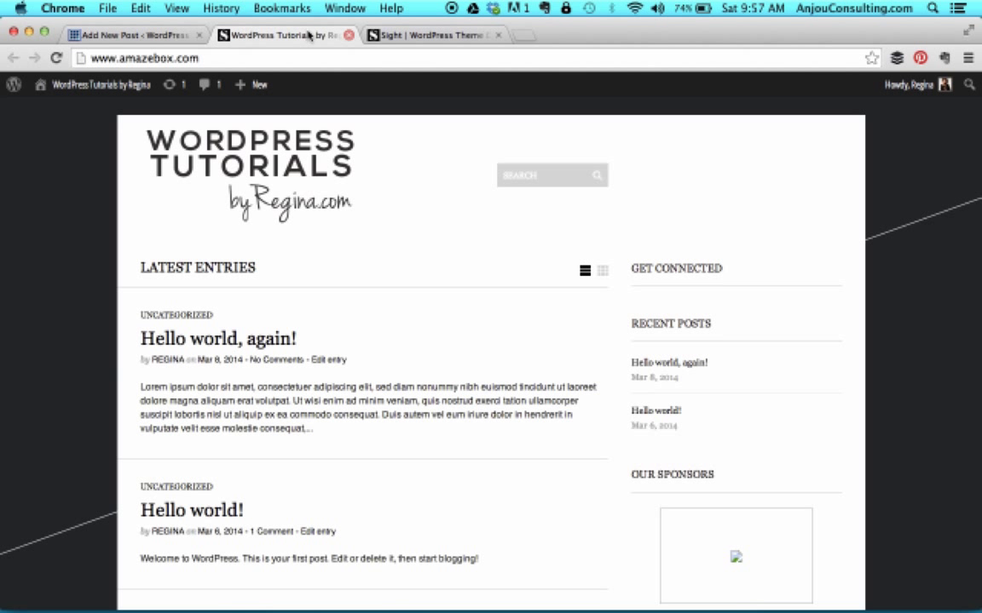
click(136, 37)
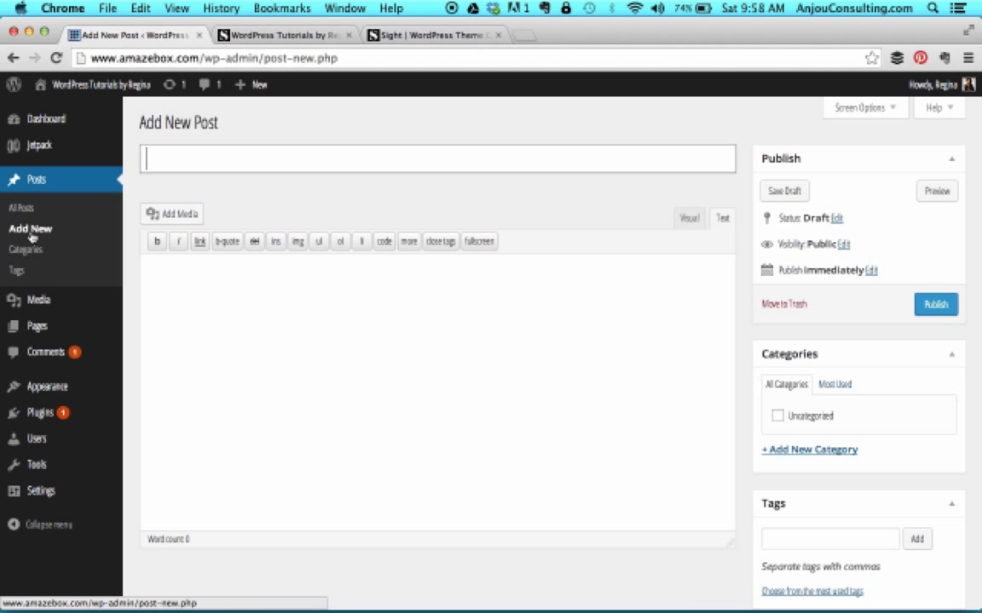
Title the post 'Books are awesome.' and paste Lorem ipsum placeholder text into the body.
mouse_move(247, 88)
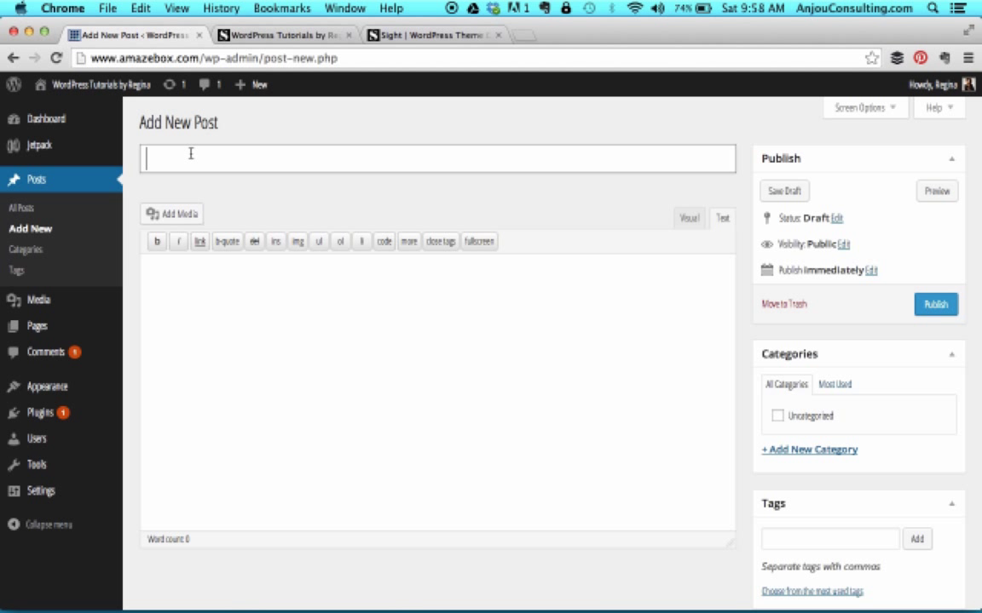
text(Books are awesome)
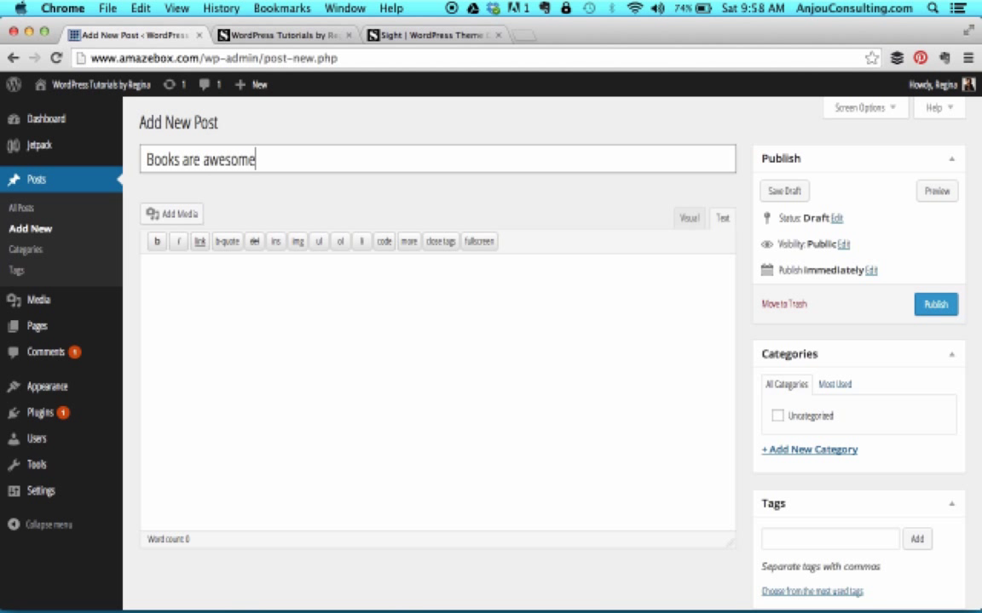
text(.)
click(271, 322)
text(Lorem ipsum dolor sit amet, consectetuer adipiscing elit, sed diam nonummy nibh euismod tincidunt ut laoreet dolore magna aliquam erat volutpat. Ut wisi enim ad minim veniam, quis nostrud exerci tation ullamcorper suscipit lobortis nisl ut aliquip ex ea commodo consequat. Duis autem vel eum iriure dolor in hendrerit in vulputate velit esse molestie consequat, vel illum dolore eu feugiat nulla facilisis at vero eros et accumsan et iusto odio dignissim qui blandit praesent luptatum zzril delenit augue duis dolore te feugait nulla facilisi. Nam liber tempor cum soluta nobis eleifend option congue nihil imperdiet doming id quod mazim placerat facer possim assum. Typi non habent claritatem insitam; est usus legentis in iis qui facit eorum claritatem. Investigationes demonstraverunt lectores legere me lius quod ii legunt saepius. Claritas est etiam processus dynamicus, qui sequitur mutationem consuetudium lectorum. Mirum es)
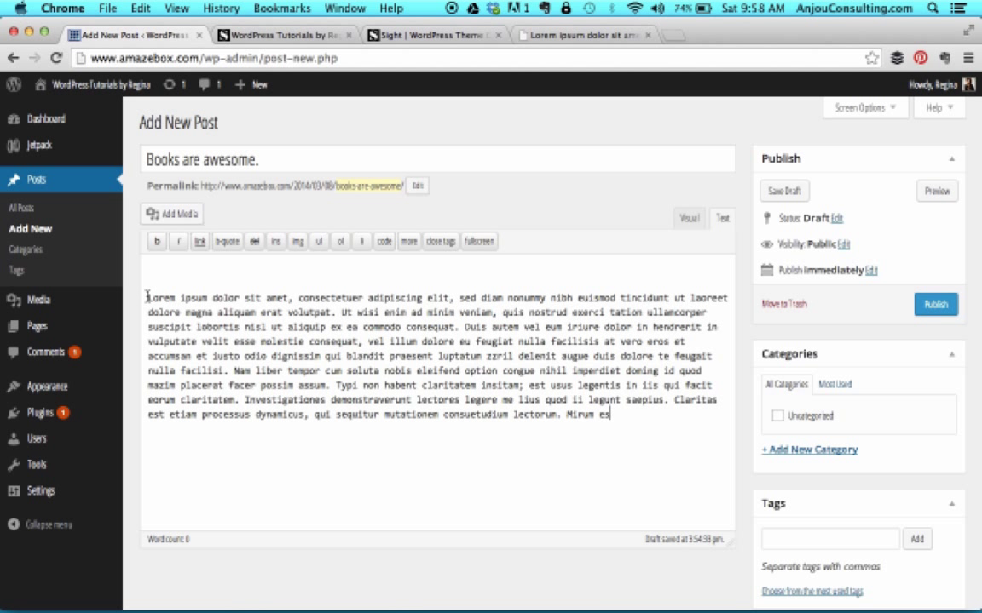
Remove the blank line above the body text and the stray 'Mirum es' at its end.
click(146, 297)
key(BackSpace)
key(BackSpace)
drag(610, 387, 564, 387)
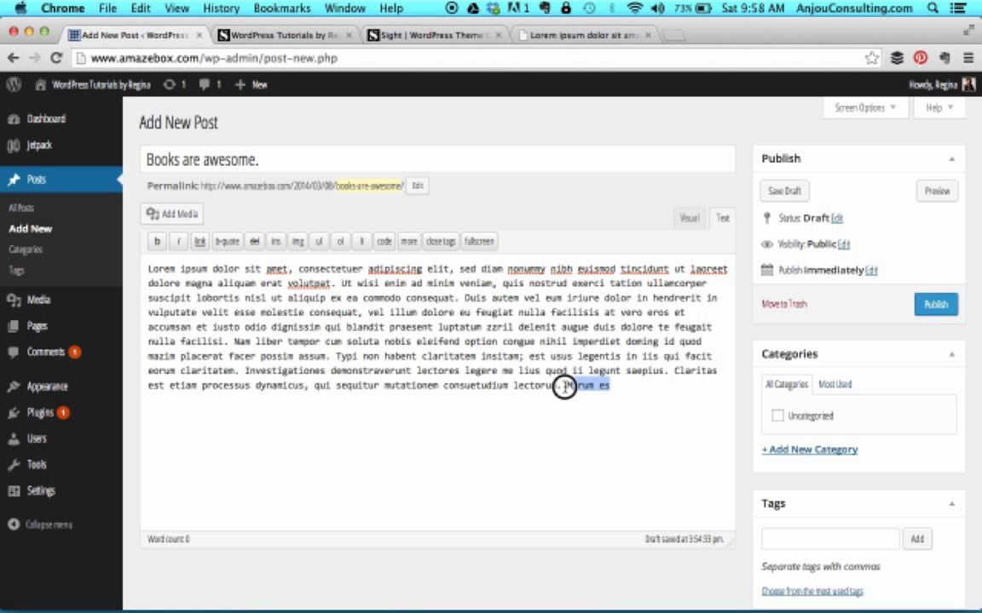
key(BackSpace)
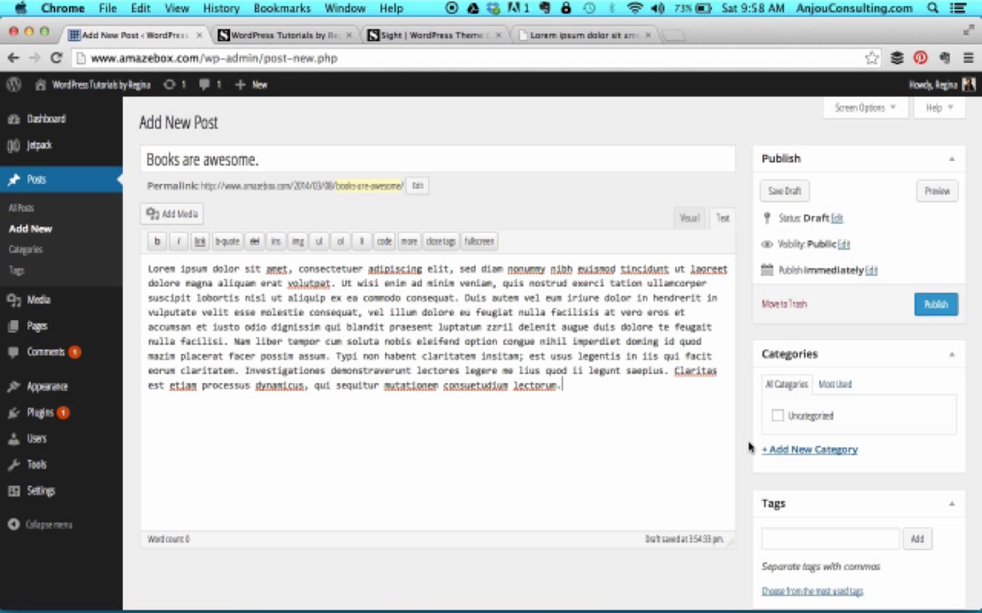
click(406, 34)
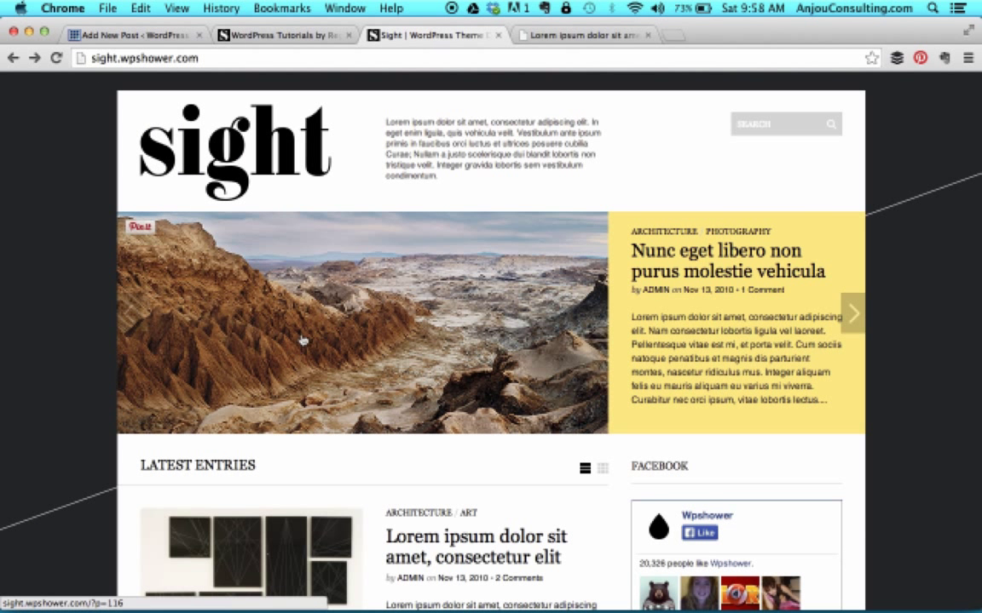
click(108, 36)
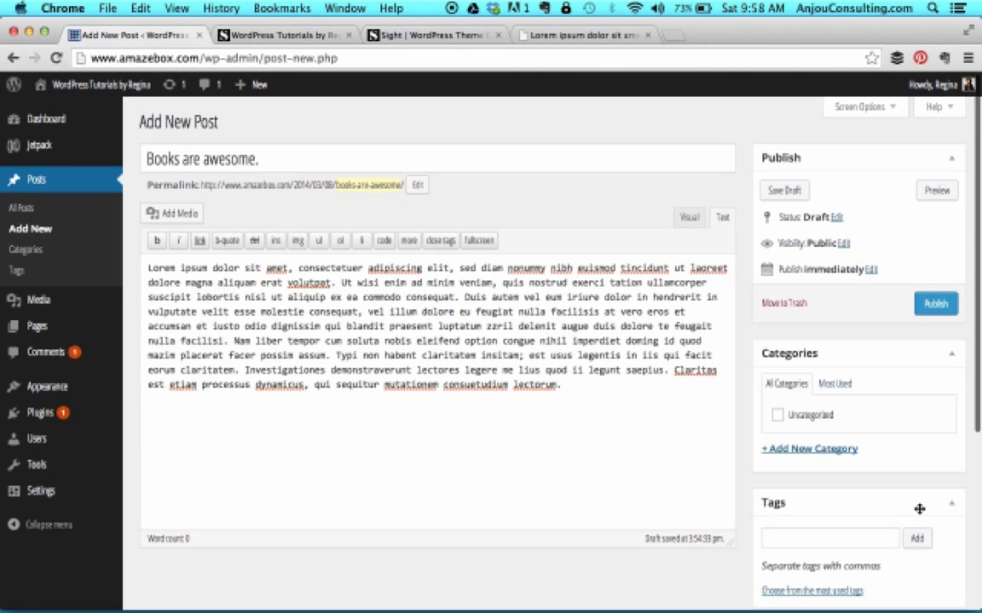
scroll(920, 511, down, 5)
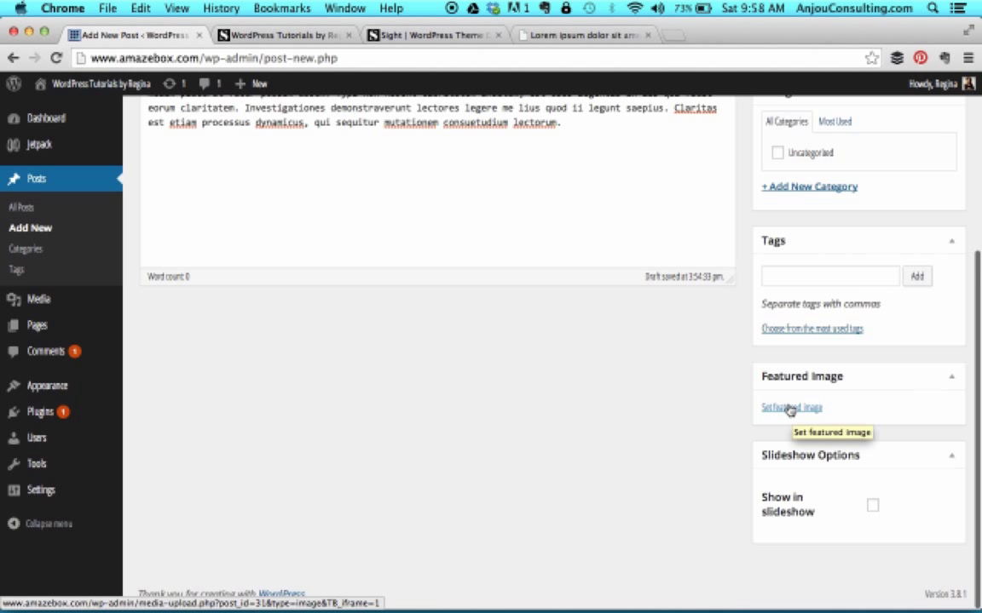
Upload Books-Sight.jpg from the Desktop and set it as the post's featured image.
click(792, 412)
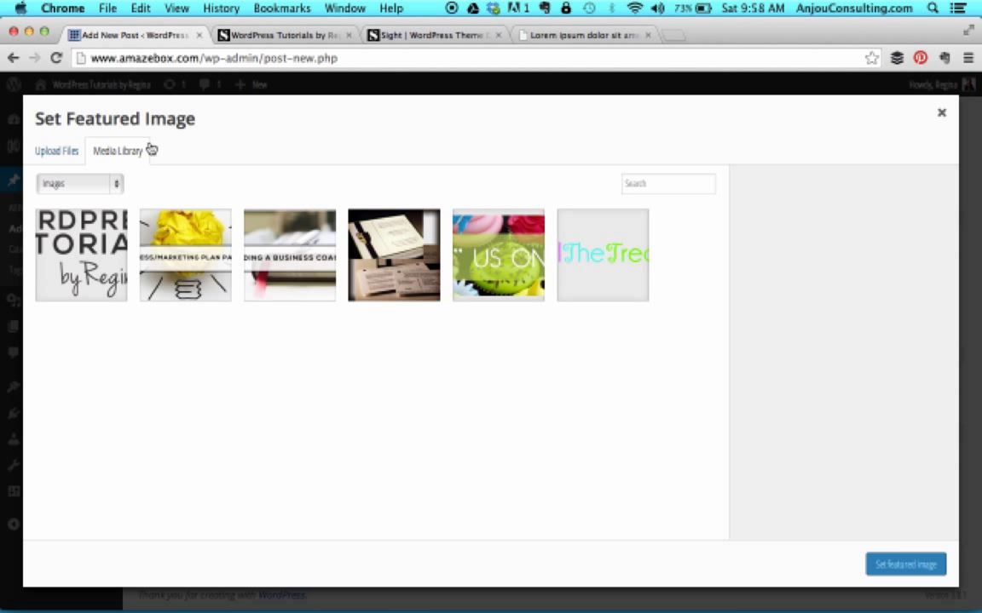
click(70, 154)
click(497, 383)
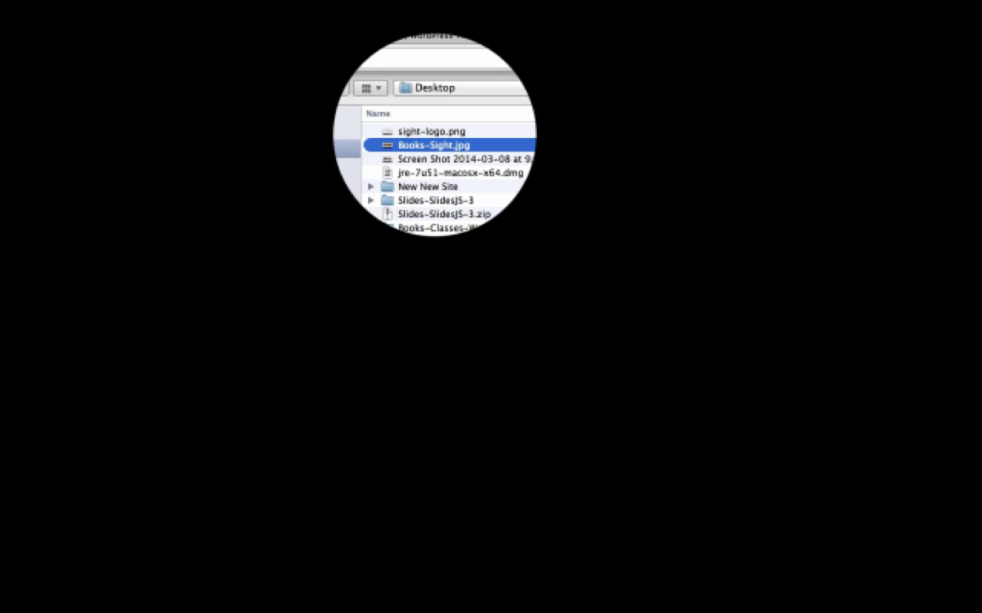
click(725, 430)
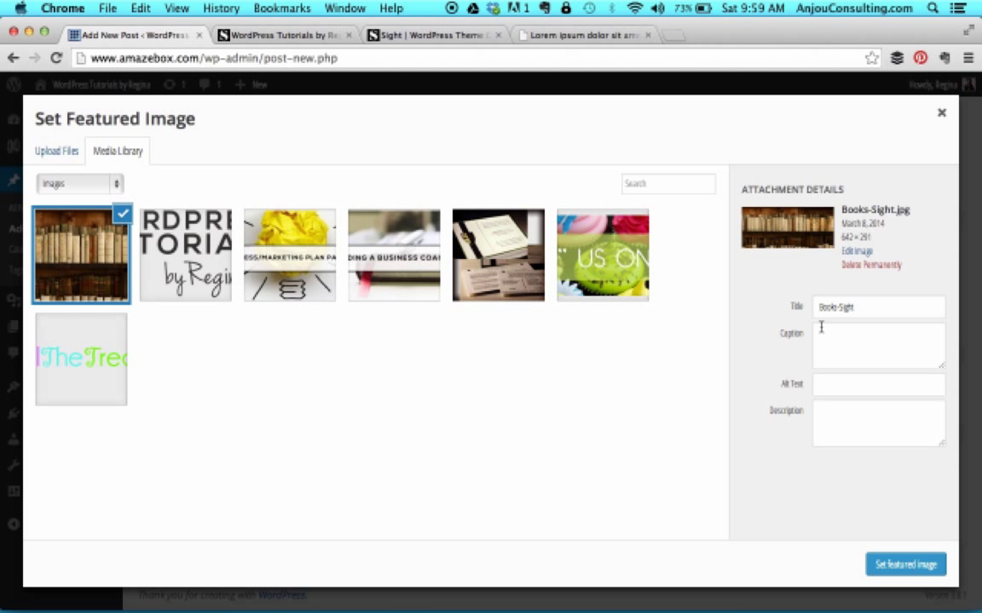
scroll(758, 331, down, 1)
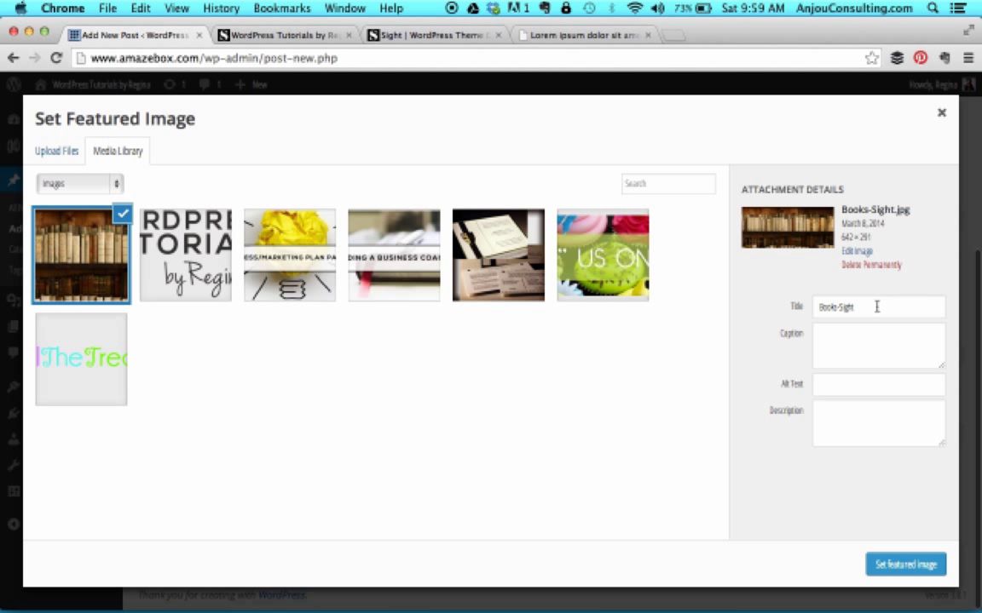
triple_click(855, 305)
click(857, 385)
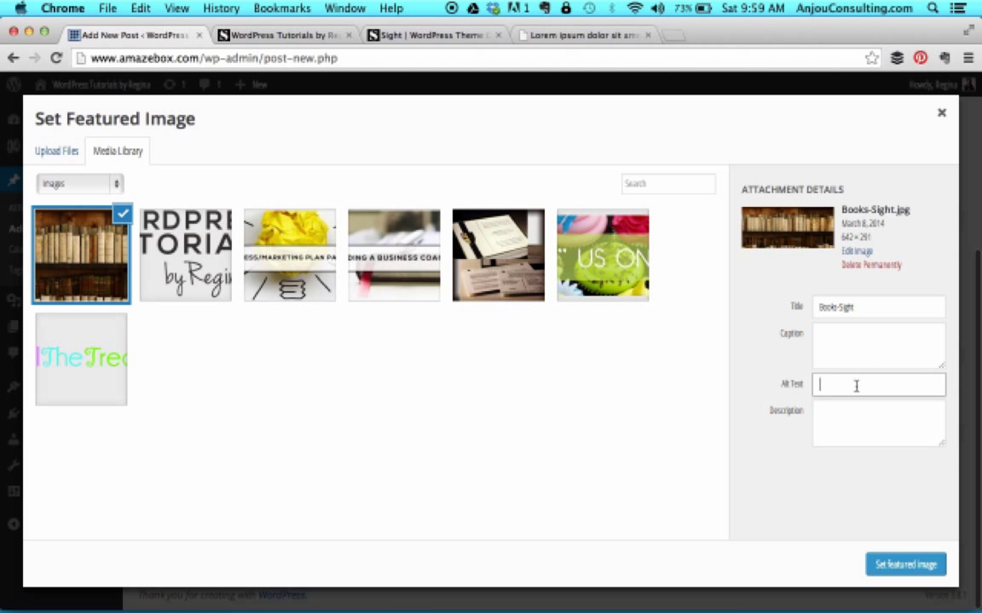
scroll(854, 417, down, 1)
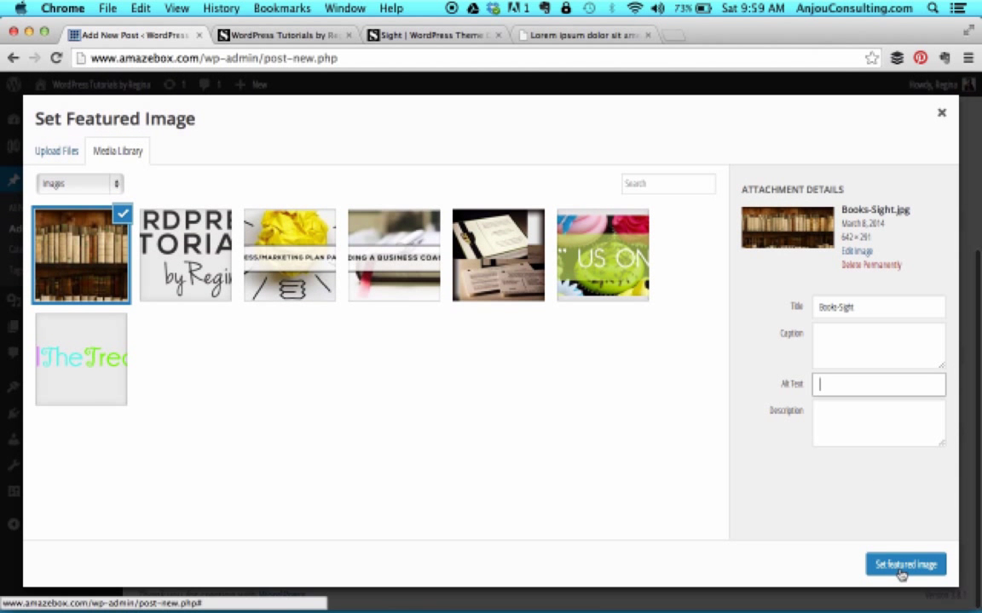
click(900, 571)
Publish the 'Books are awesome.' post with Show in slideshow enabled.
scroll(616, 210, up, 1)
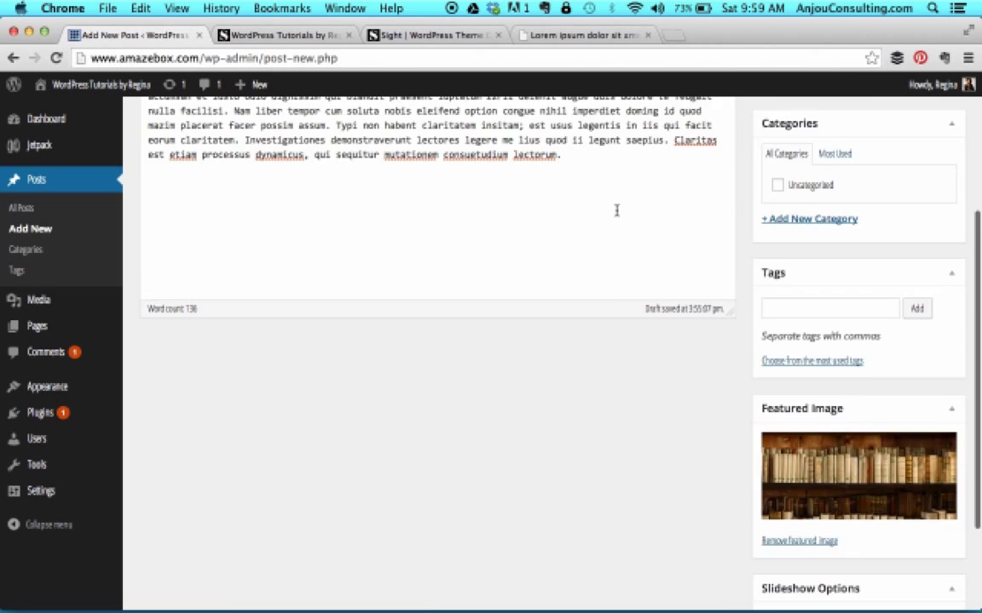
scroll(616, 211, up, 5)
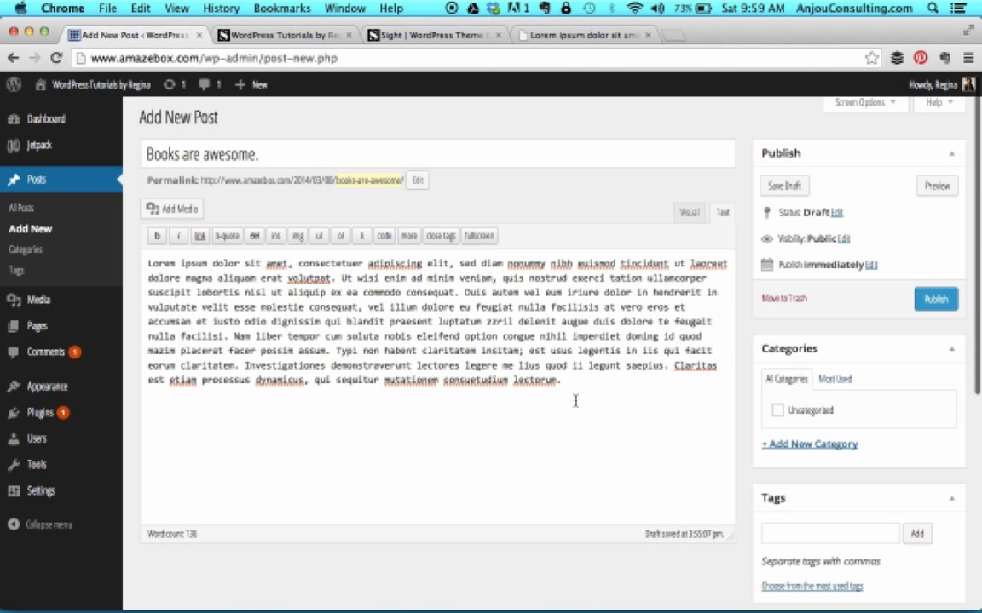
scroll(594, 398, down, 10)
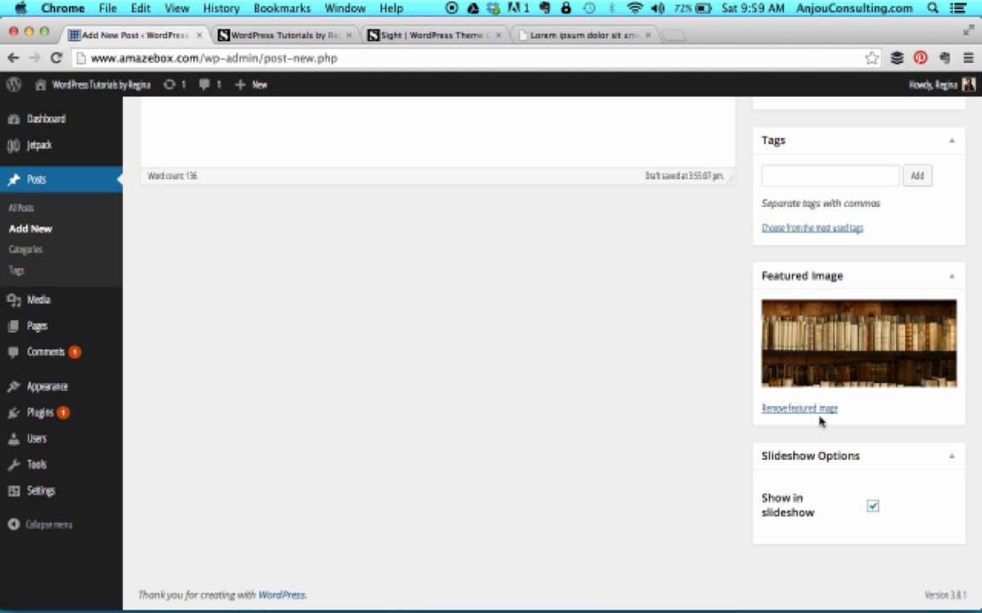
scroll(729, 280, up, 5)
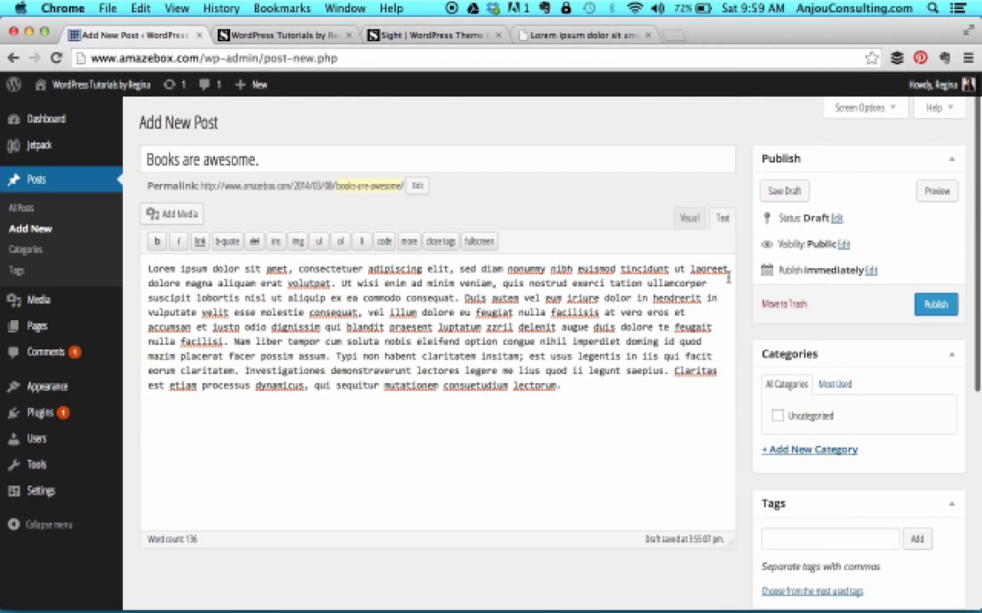
click(940, 312)
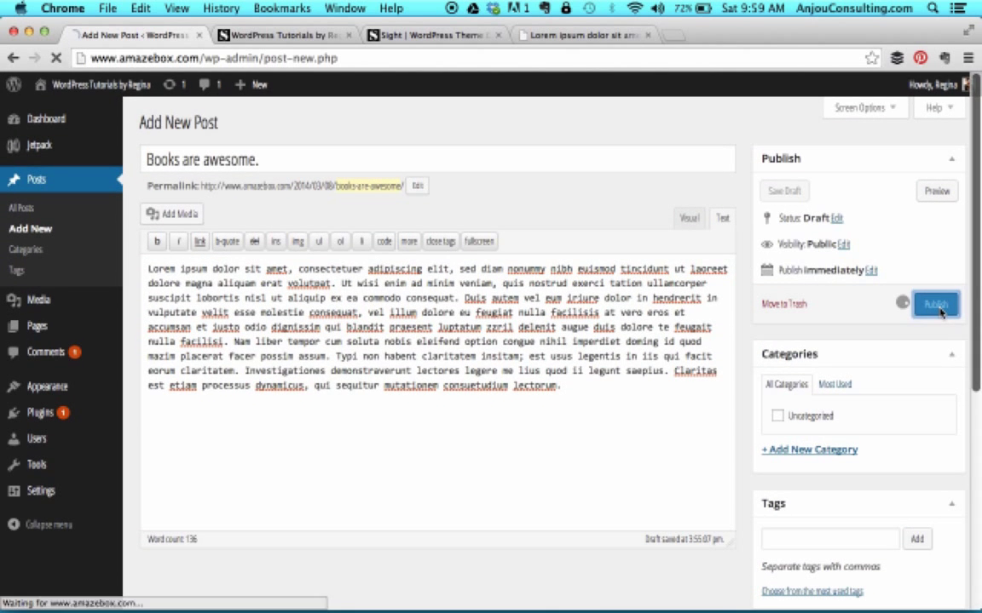
Reload the site front page and view the 'Books are awesome.' post from the slideshow.
click(273, 35)
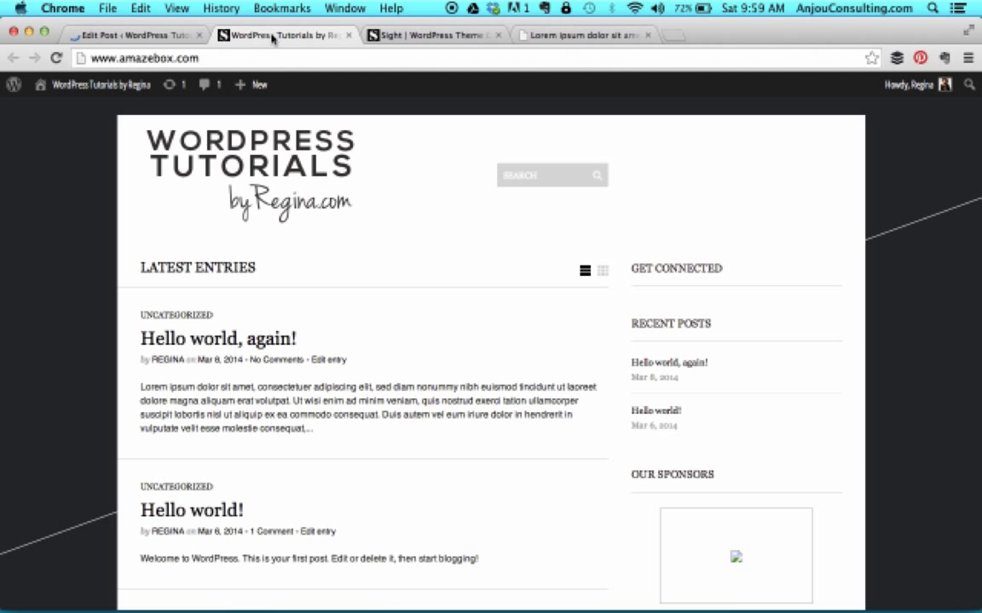
click(55, 58)
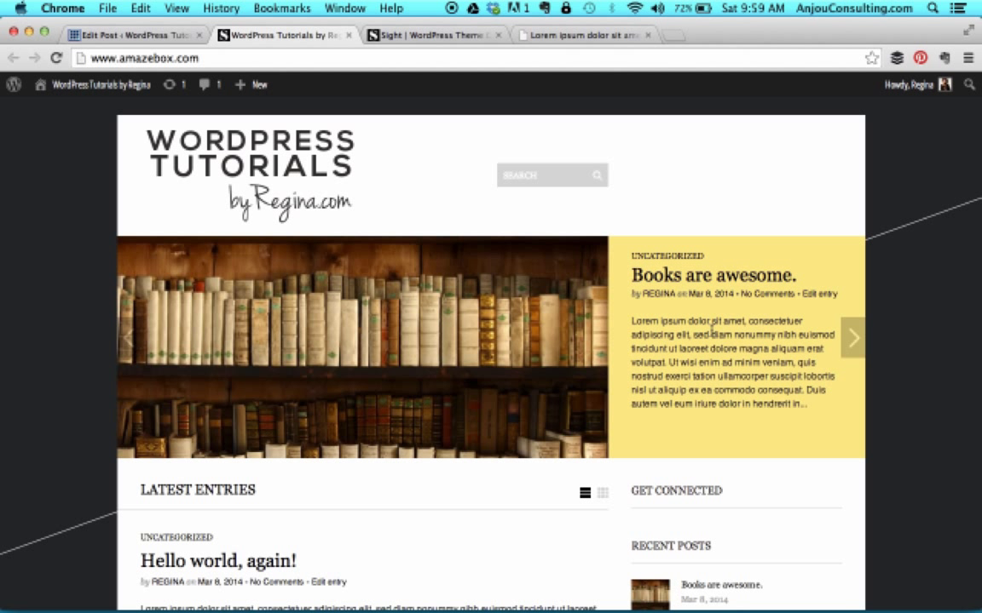
click(689, 286)
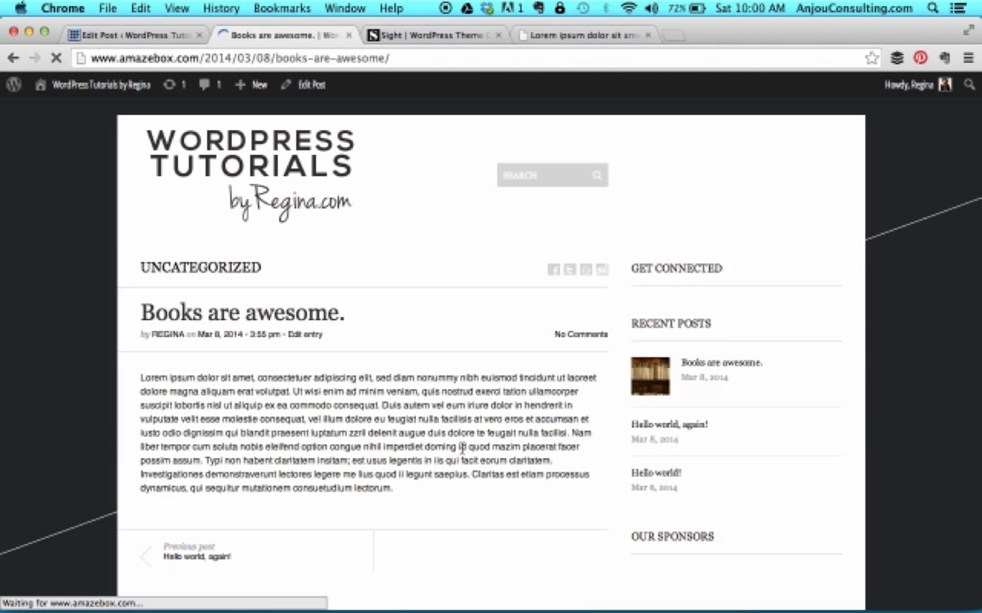
scroll(468, 465, down, 8)
scroll(468, 464, up, 8)
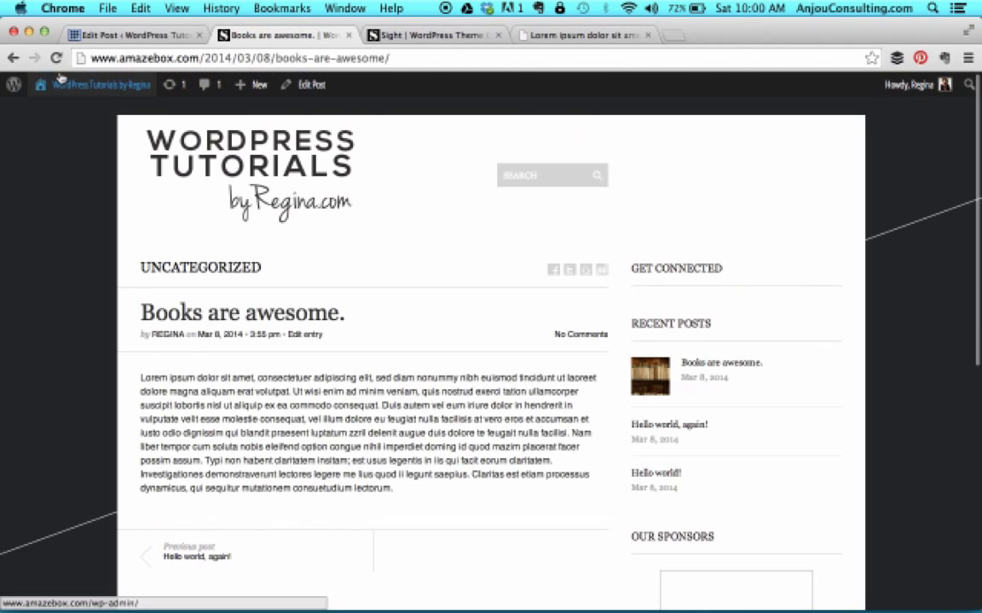
click(13, 58)
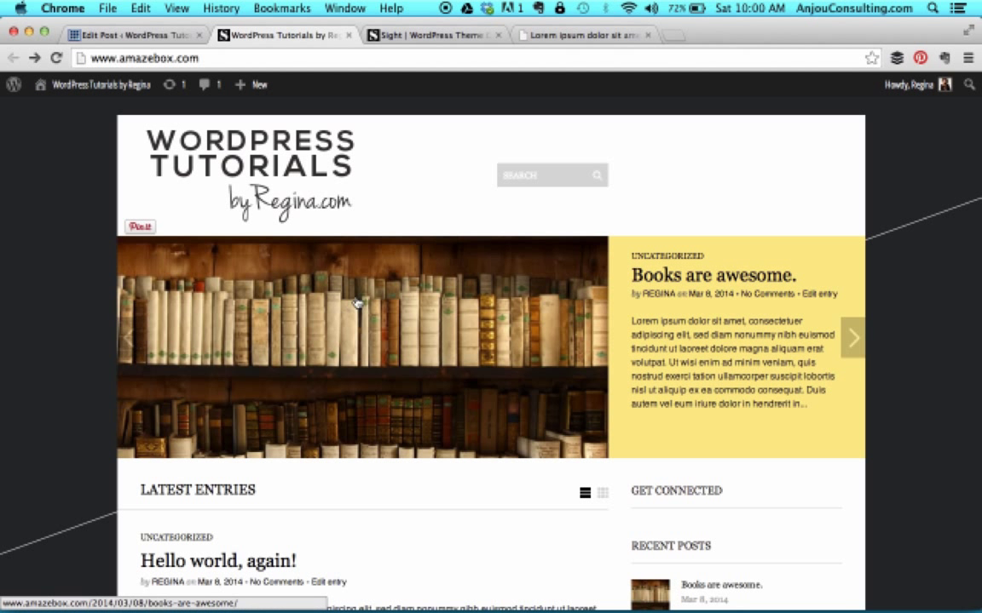
Look over the Edit Post page, then return to the site front page.
click(128, 35)
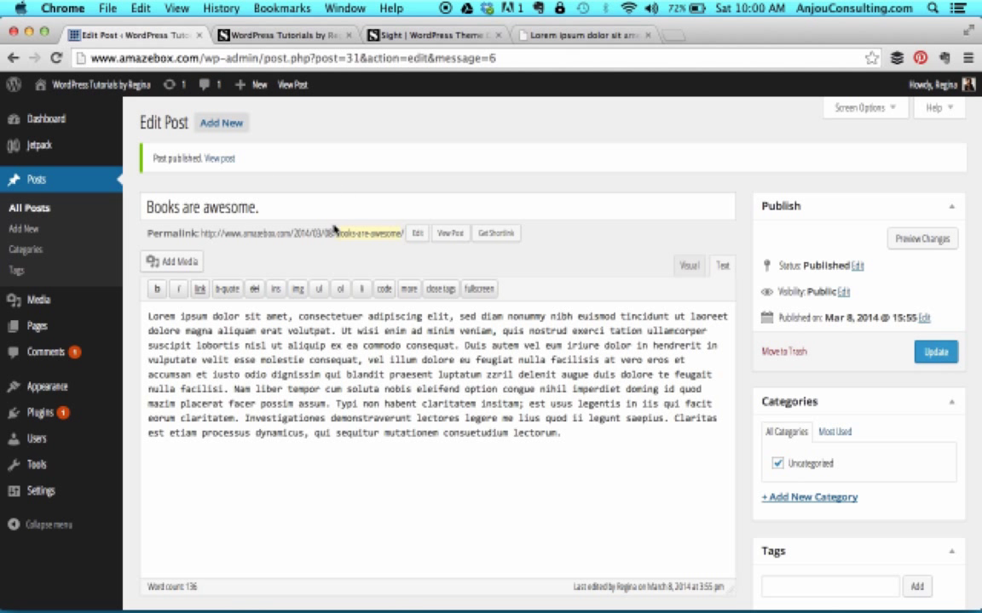
scroll(683, 410, down, 10)
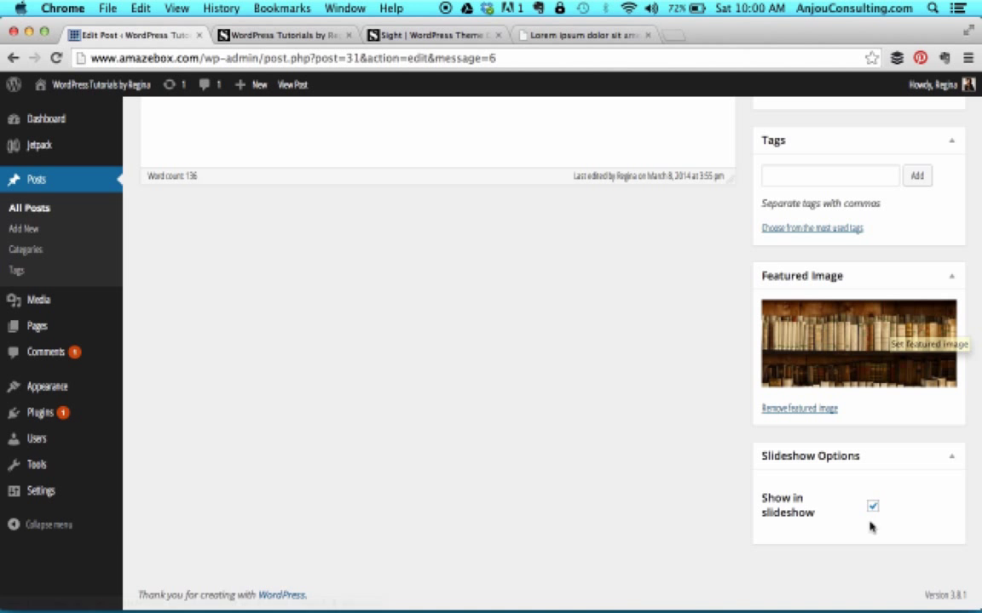
scroll(738, 286, up, 10)
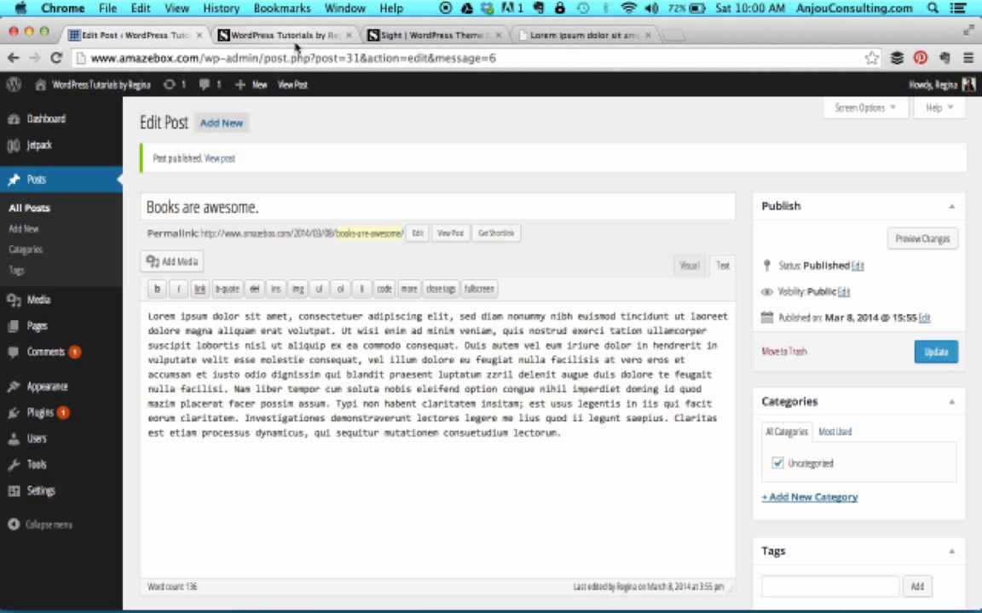
click(266, 37)
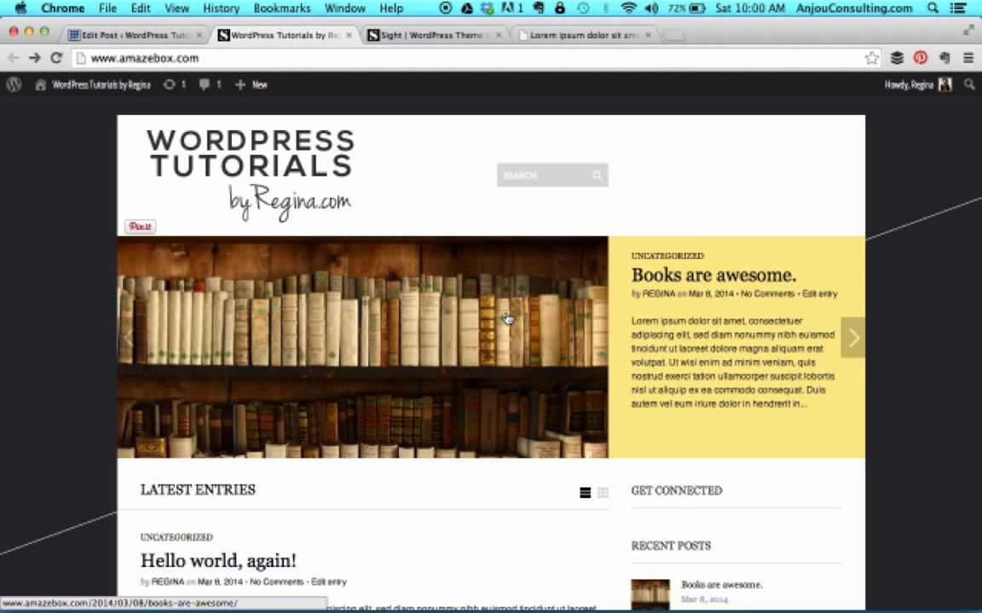
Open the Sight theme's Footer template (footer.php) in the theme editor.
scroll(507, 320, down, 10)
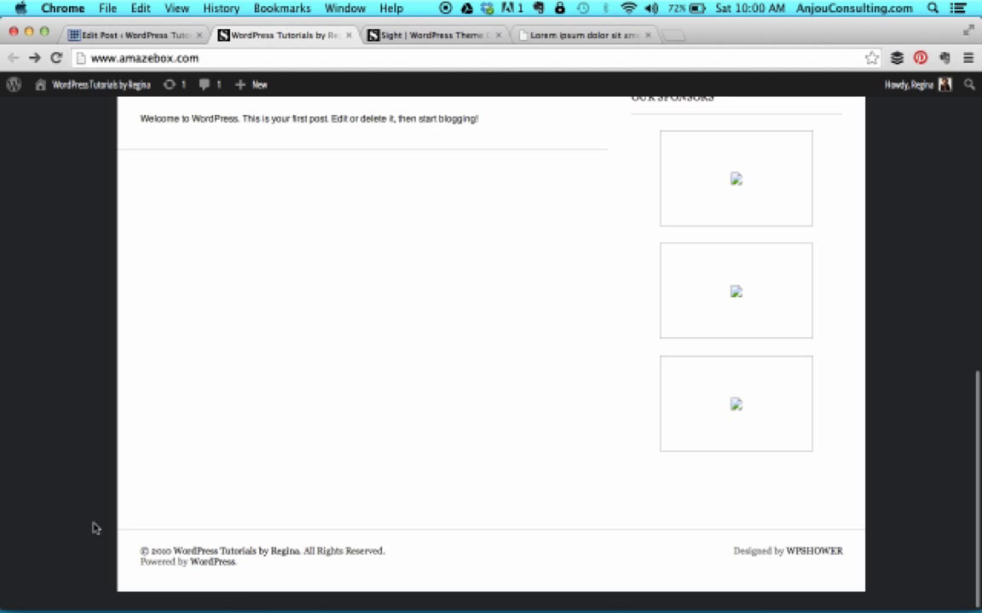
click(154, 34)
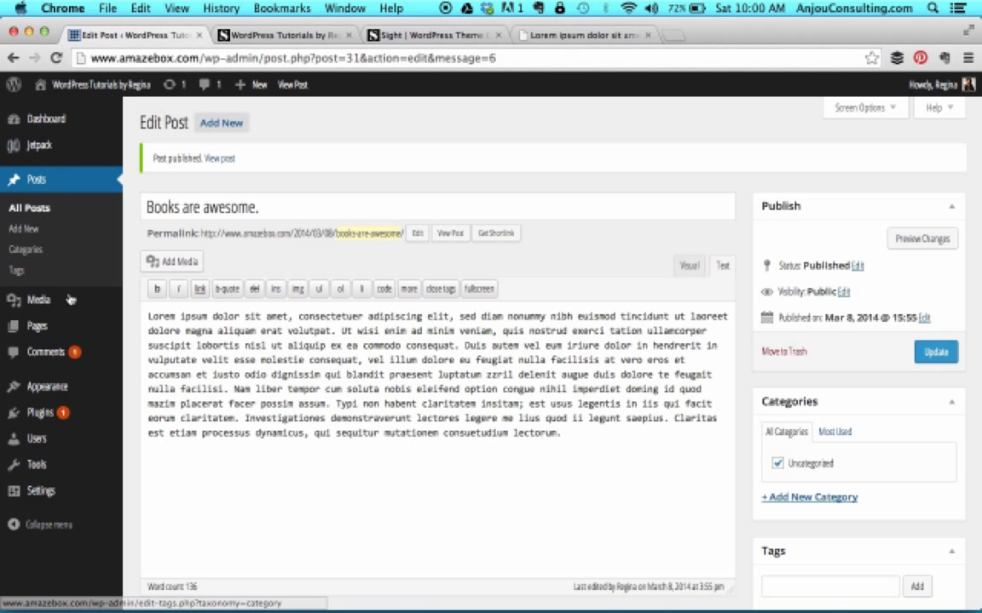
mouse_move(71, 386)
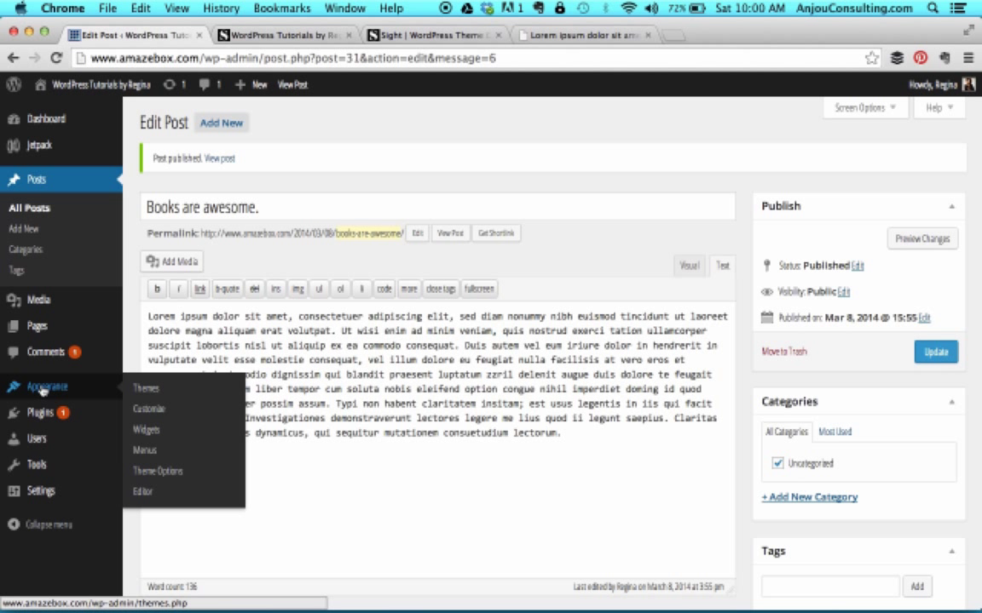
click(140, 493)
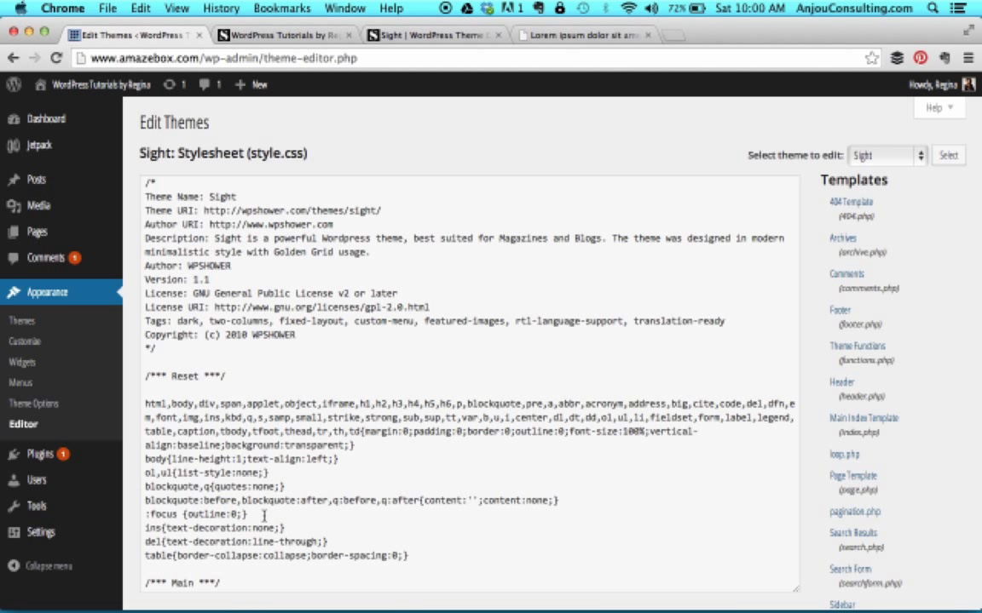
click(841, 312)
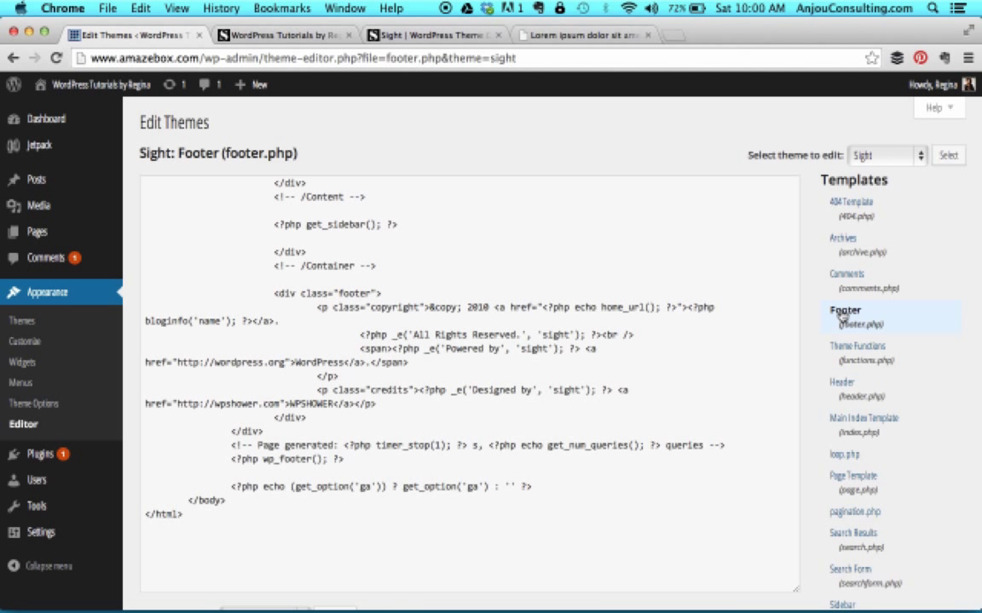
click(288, 36)
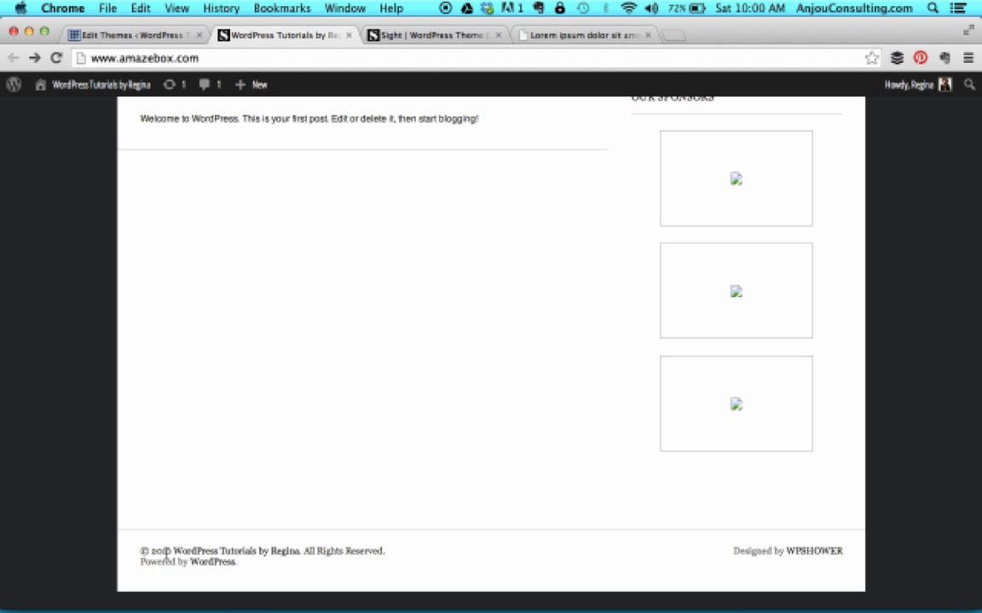
click(132, 37)
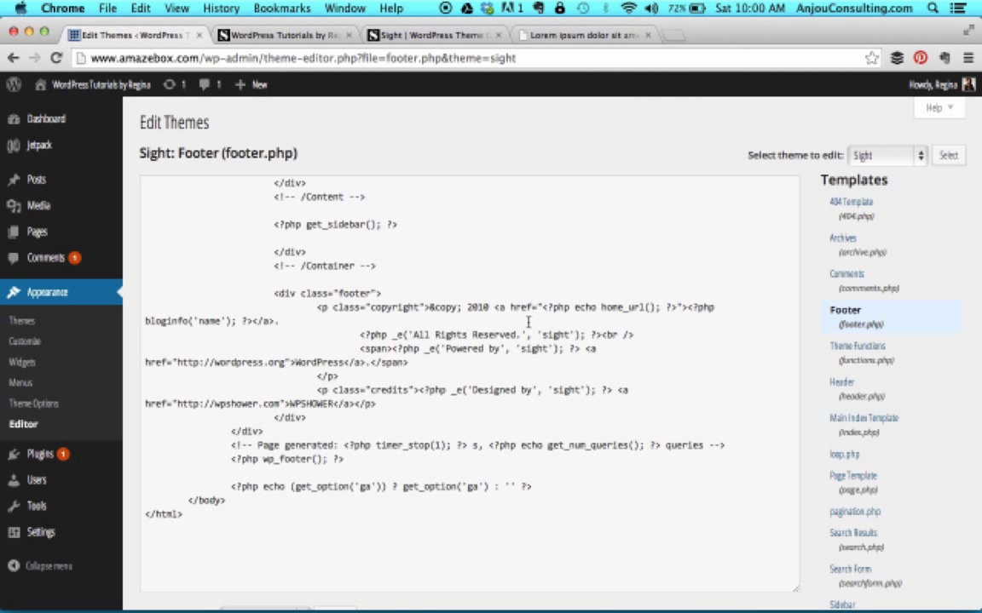
Change the footer copyright year from 2010 to 2014.
click(484, 306)
key(BackSpace)
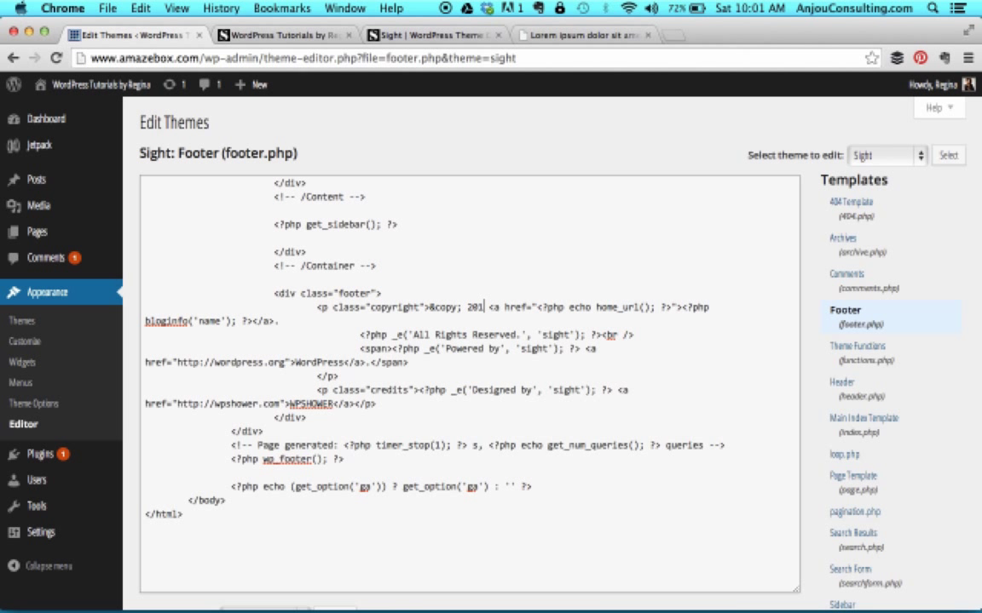
text(4)
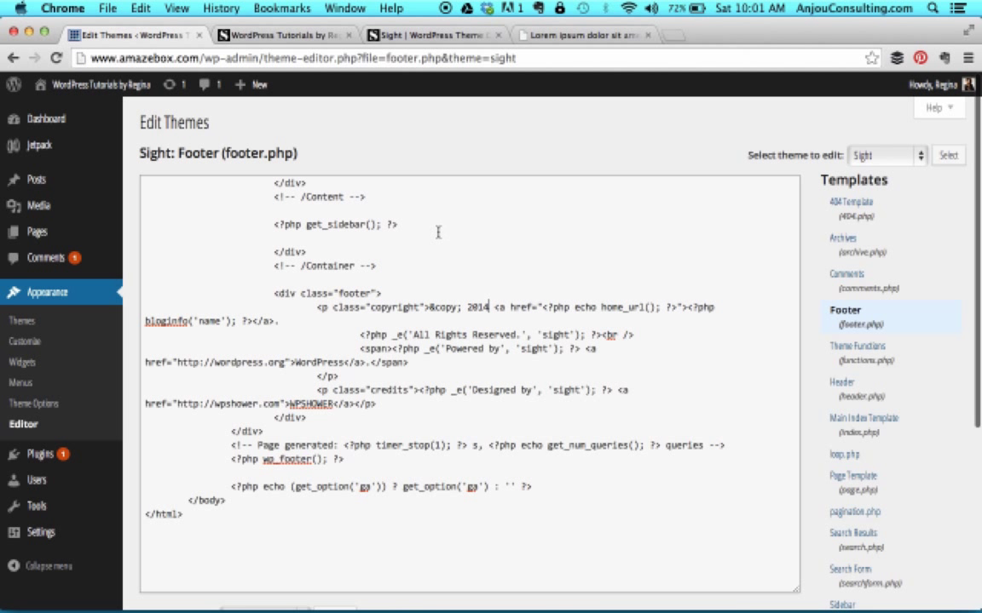
Select and review the footer code, including the bloginfo site-name call.
click(265, 182)
drag(265, 181, 688, 547)
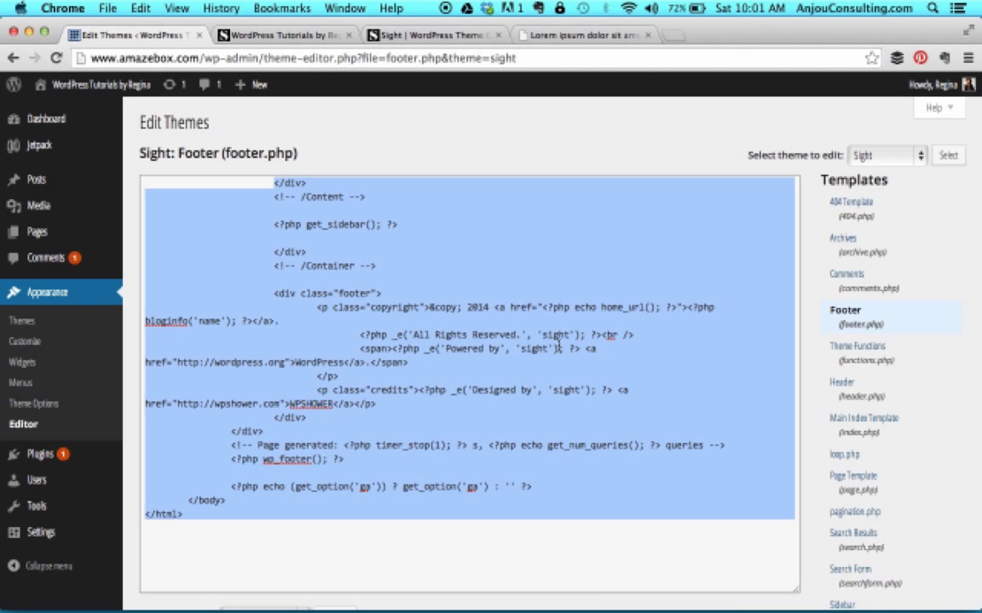
scroll(558, 347, down, 1)
click(504, 267)
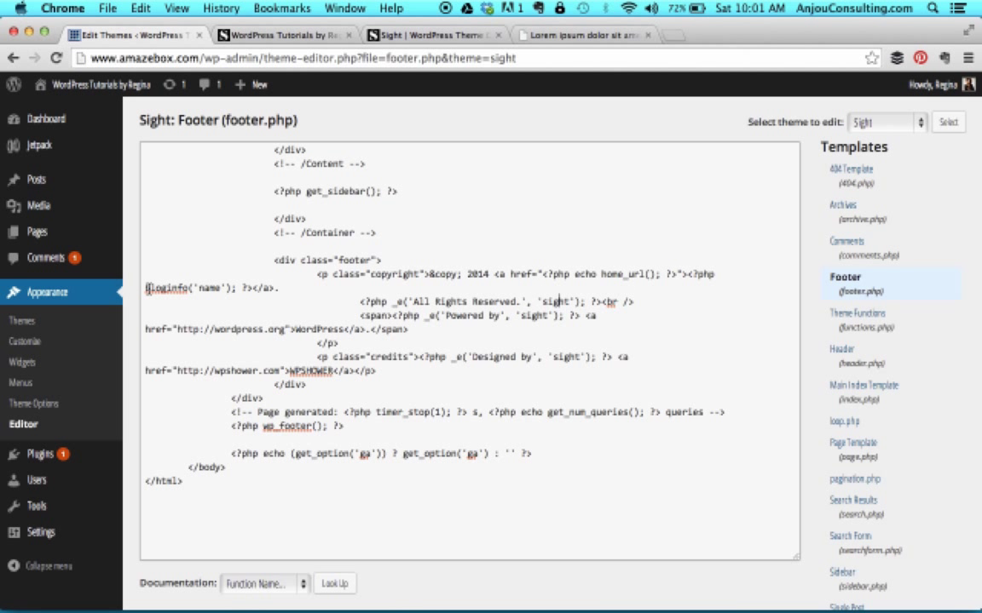
drag(147, 288, 274, 288)
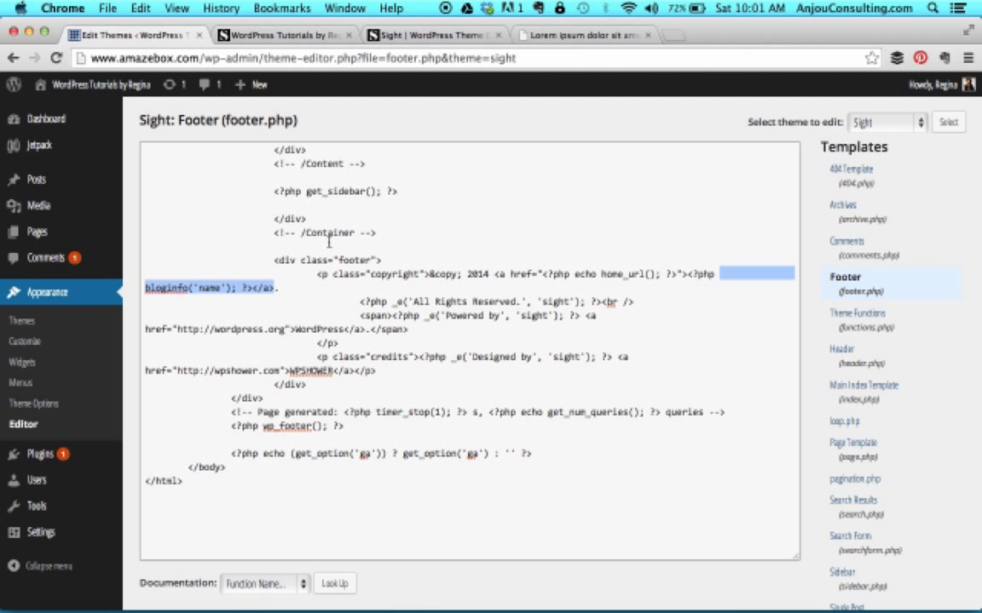
click(309, 288)
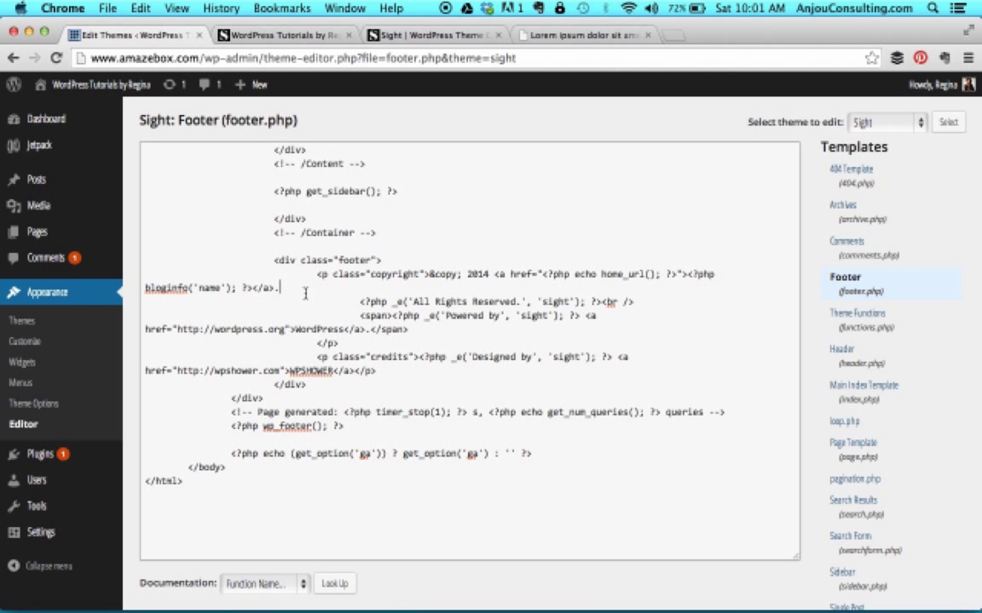
click(401, 38)
scroll(477, 559, down, 1)
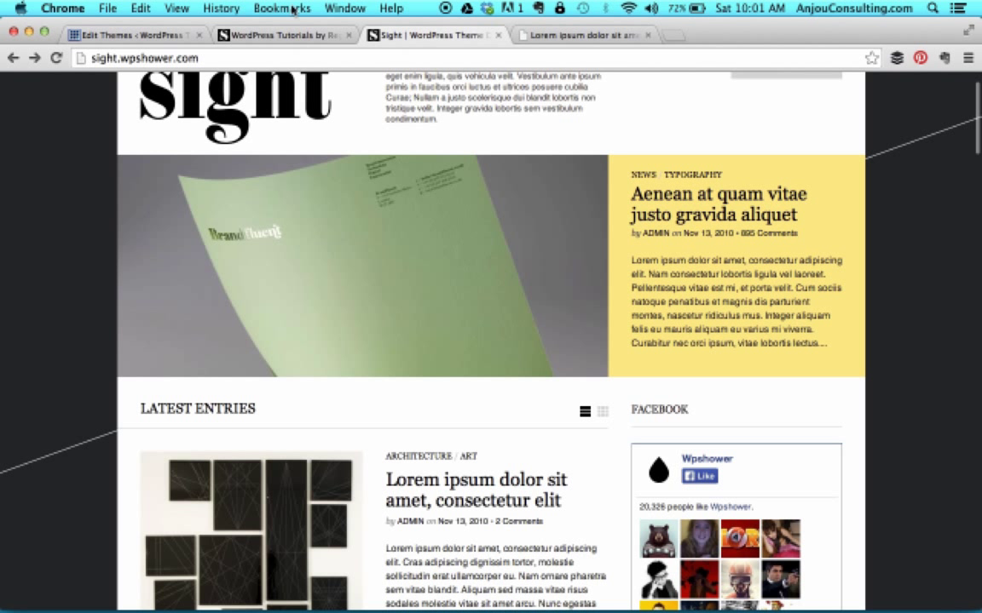
click(290, 35)
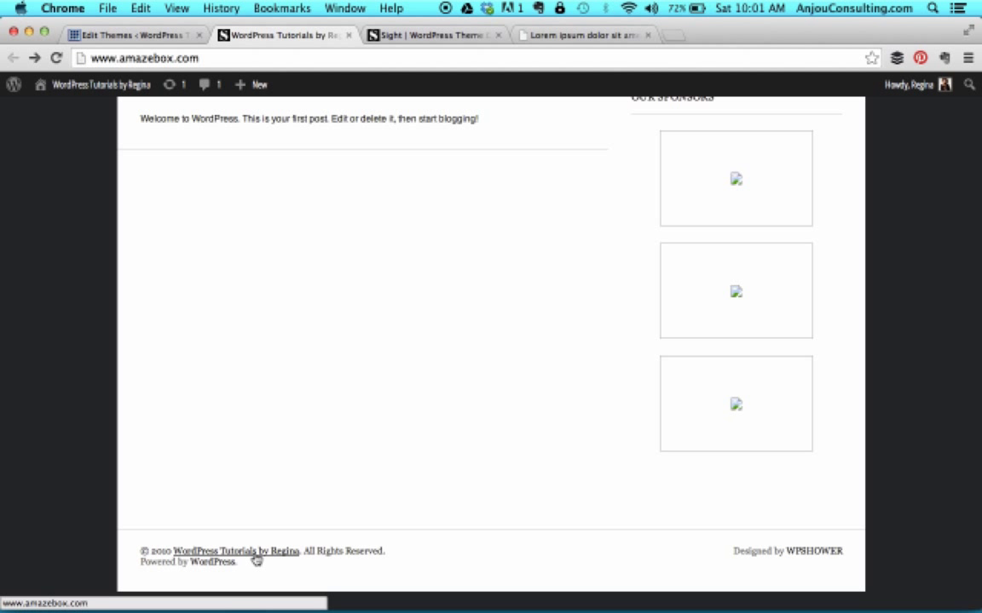
click(114, 35)
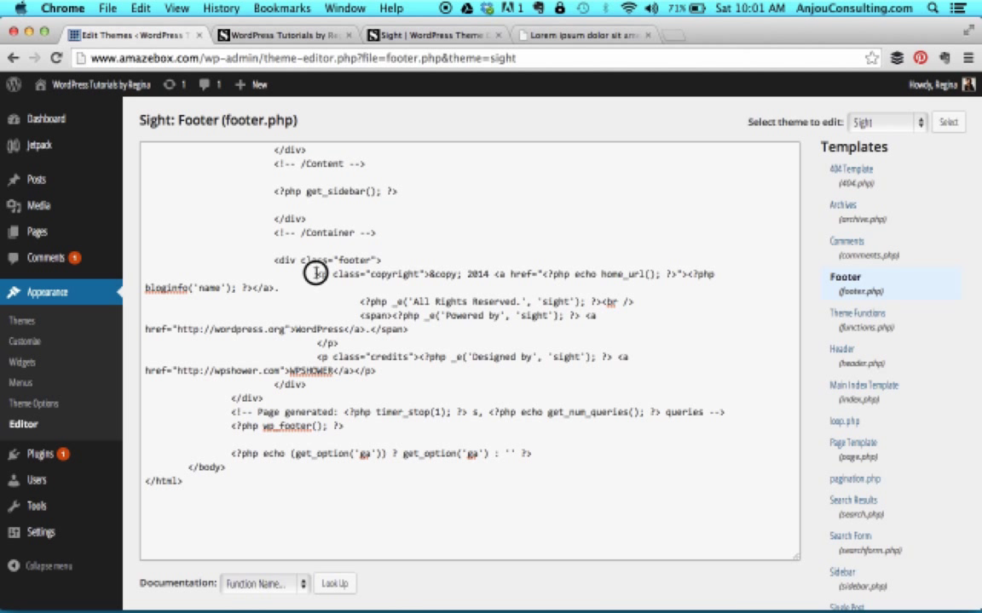
drag(315, 274, 296, 287)
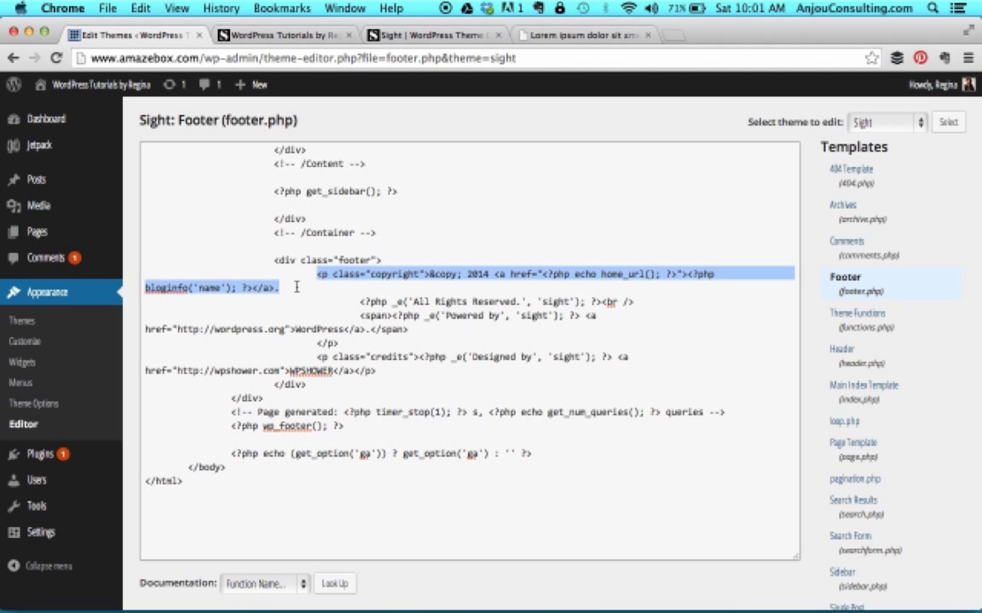
click(385, 296)
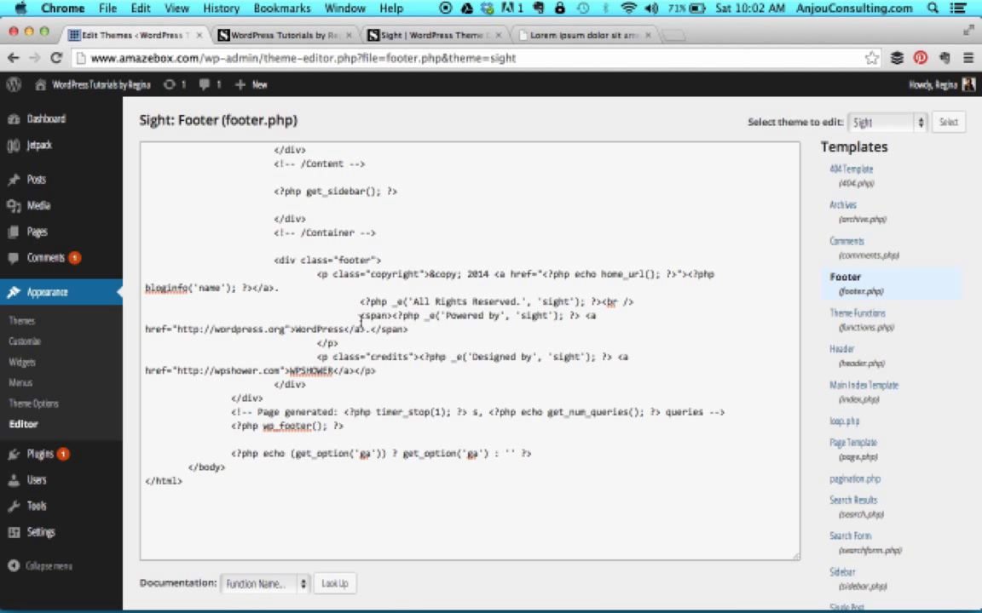
click(323, 35)
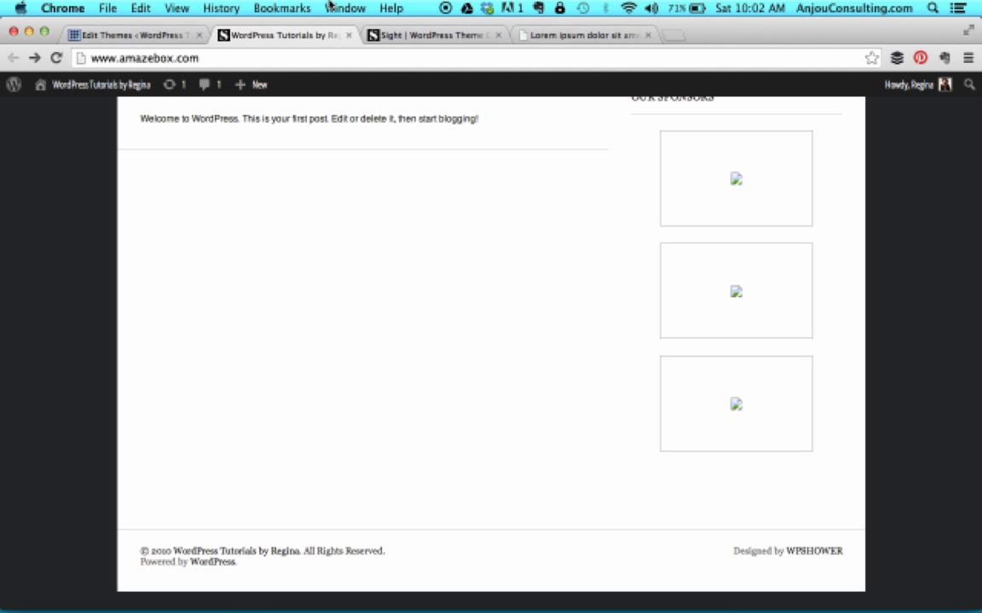
click(115, 36)
scroll(461, 345, up, 1)
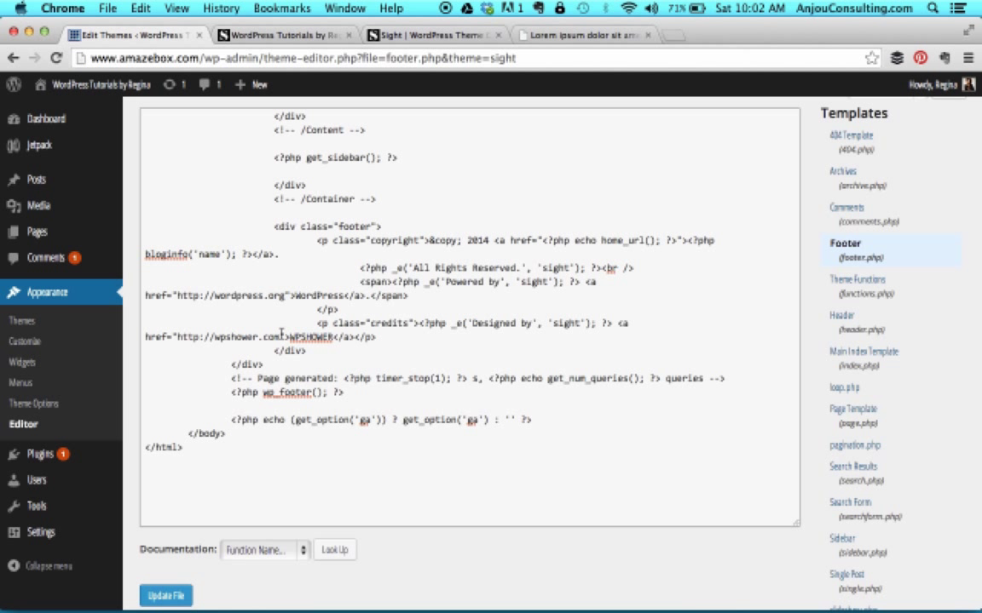
Delete the <p class="credits"> line, save footer.php with Update File, and view the live site.
click(315, 323)
drag(315, 323, 388, 335)
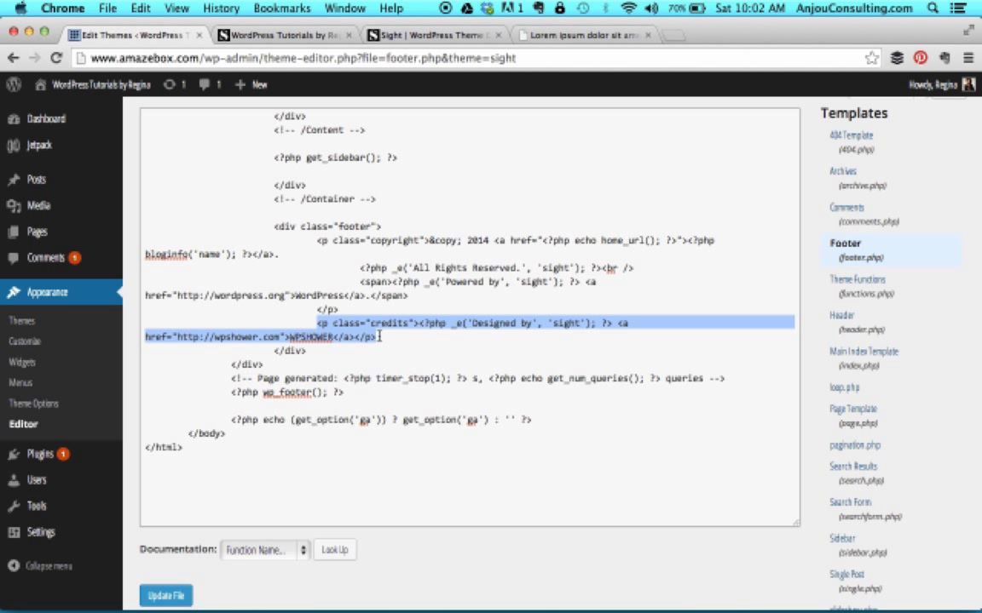
key(BackSpace)
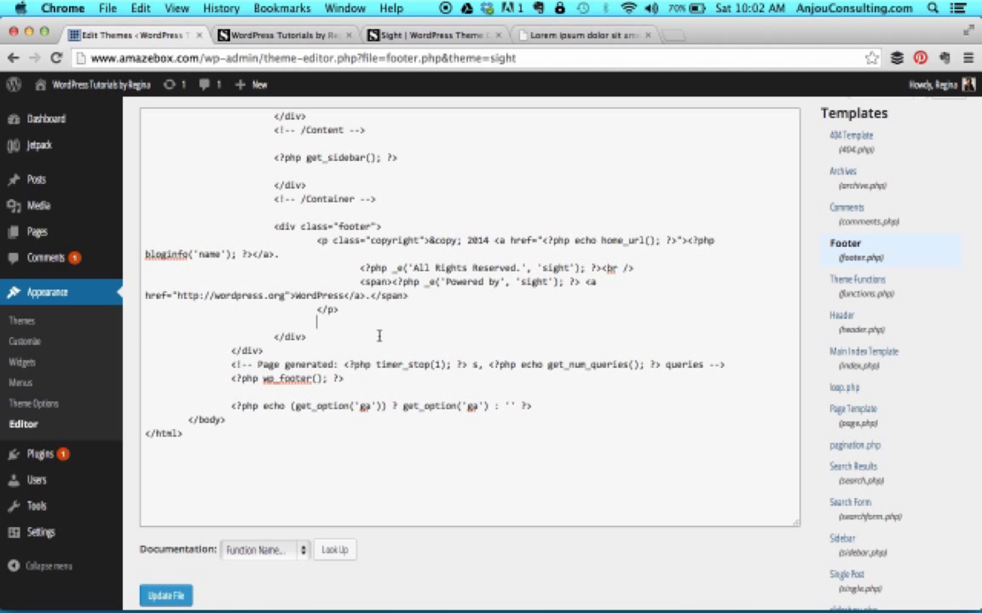
click(165, 594)
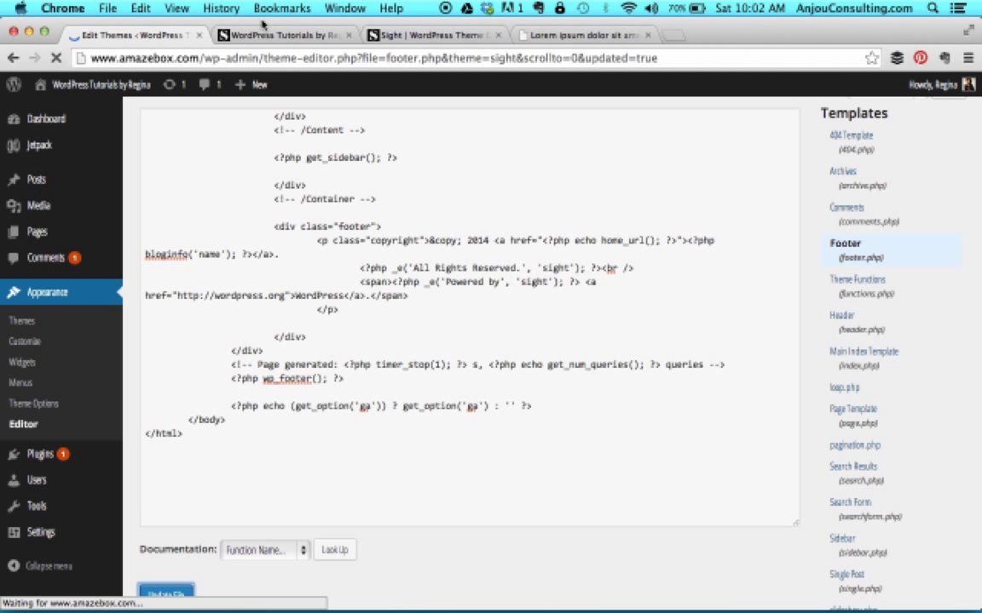
click(290, 36)
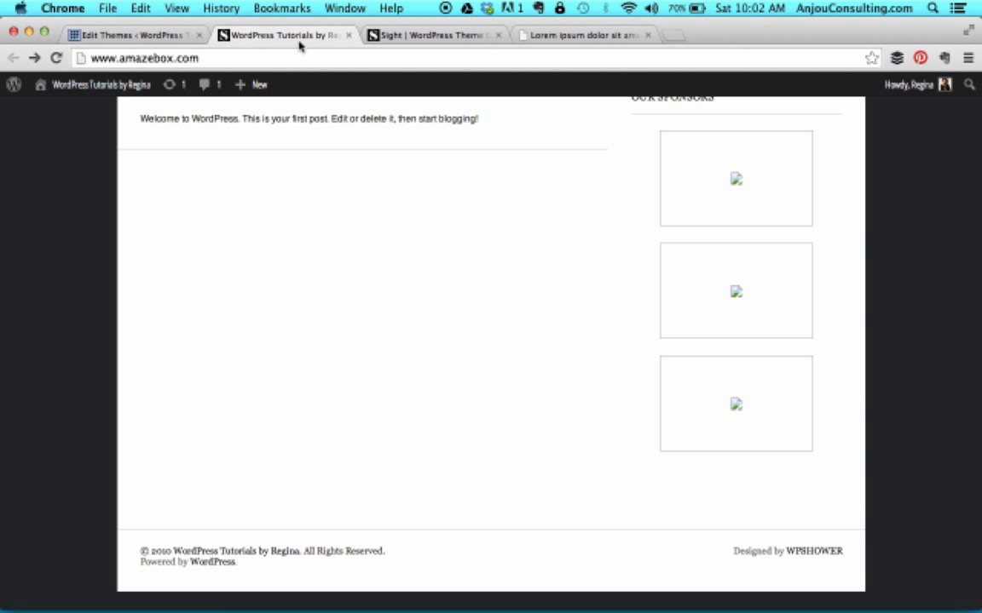
Reload the live site to check the footer, then return to the footer.php editor.
click(55, 58)
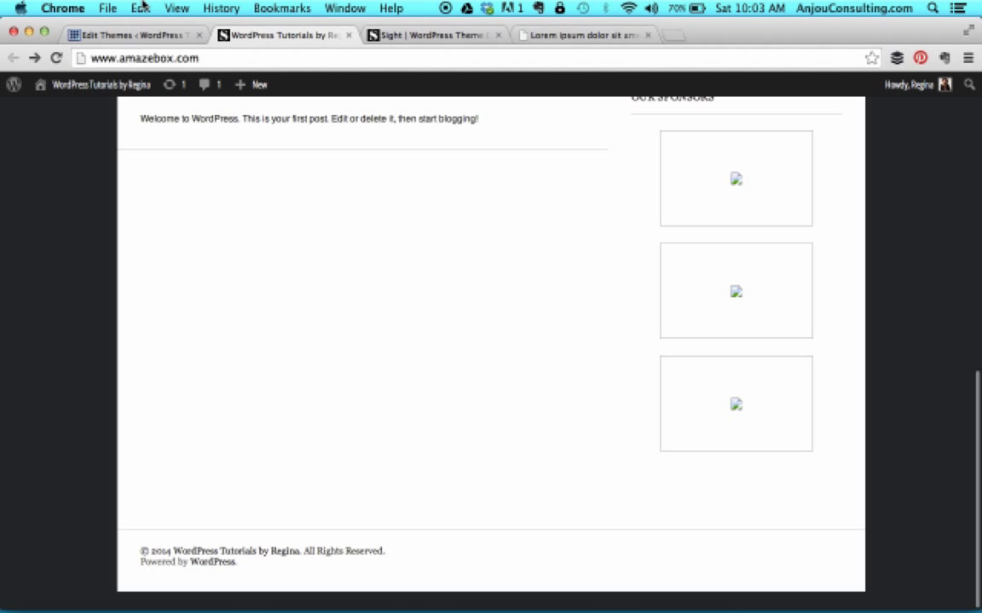
click(102, 34)
scroll(345, 321, down, 2)
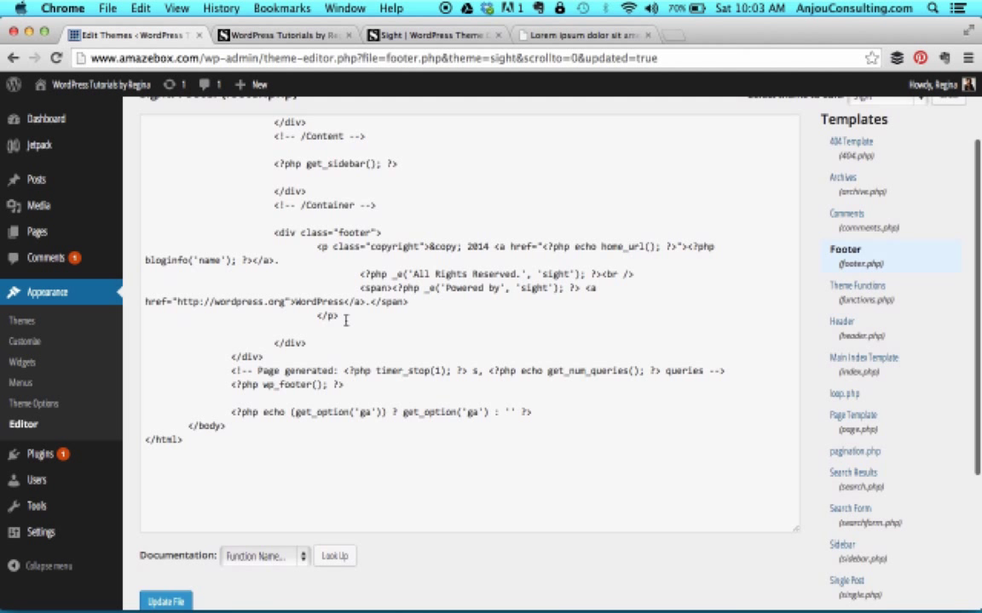
scroll(345, 320, up, 2)
scroll(350, 315, down, 3)
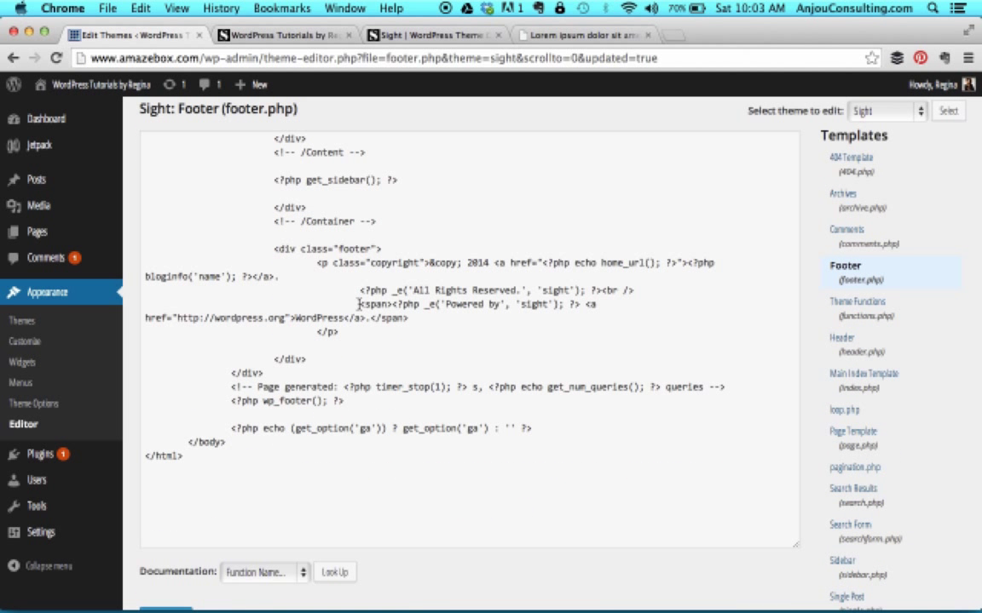
Delete the <span>Powered by WordPress</span> code and save footer.php with Update File.
drag(359, 304, 416, 317)
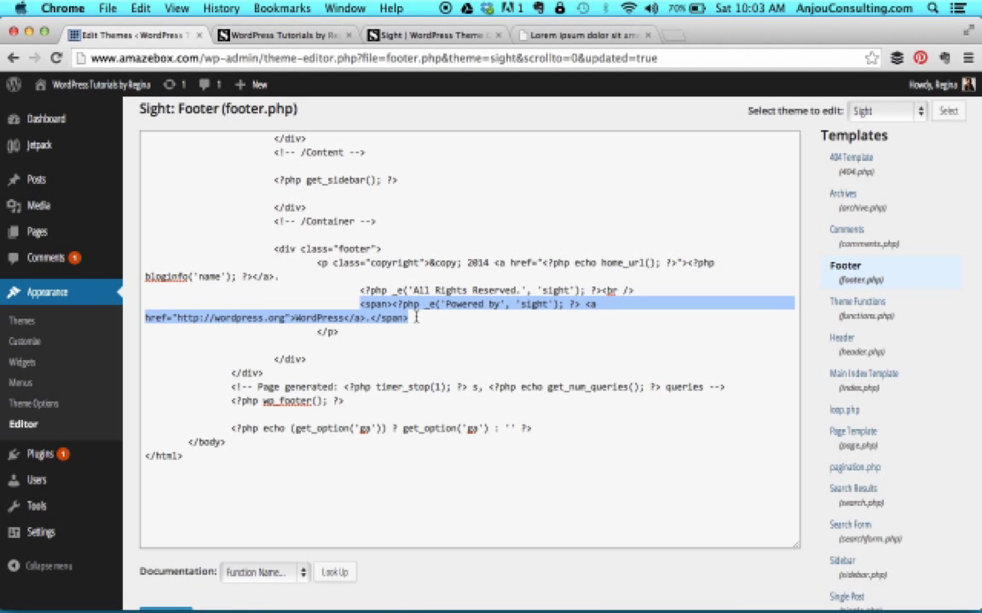
key(BackSpace)
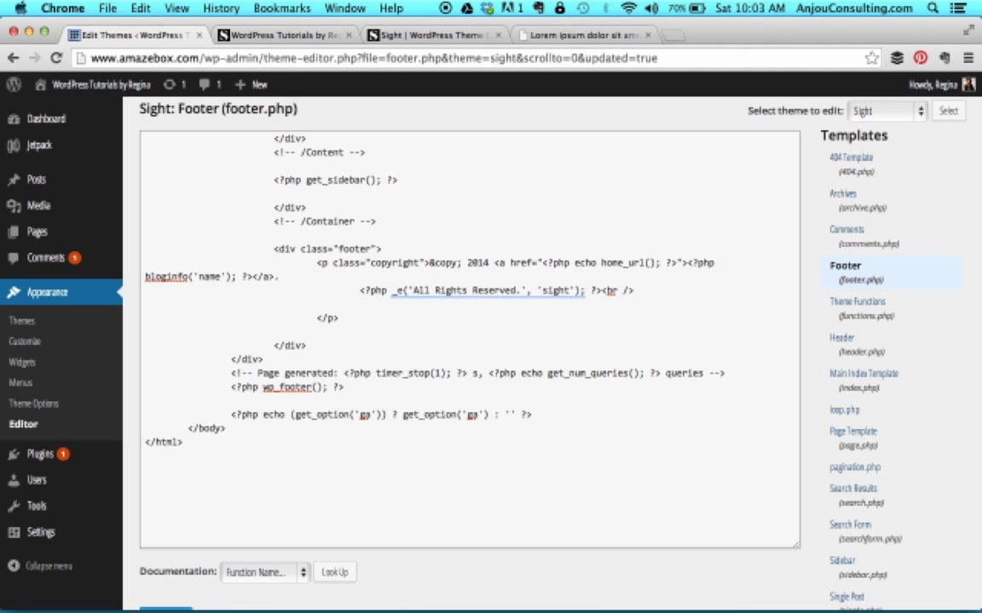
scroll(406, 570, down, 5)
click(164, 462)
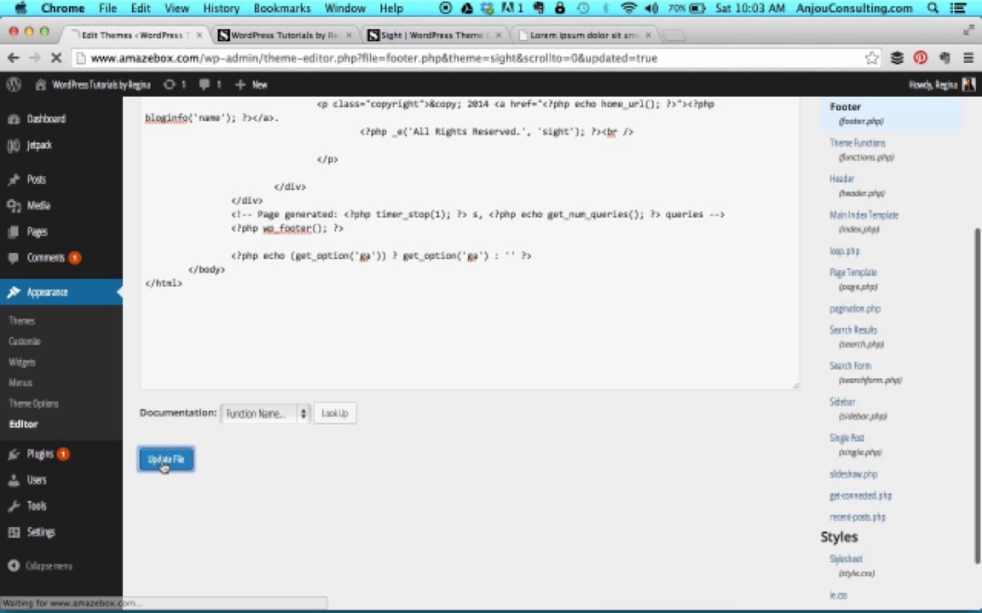
click(265, 34)
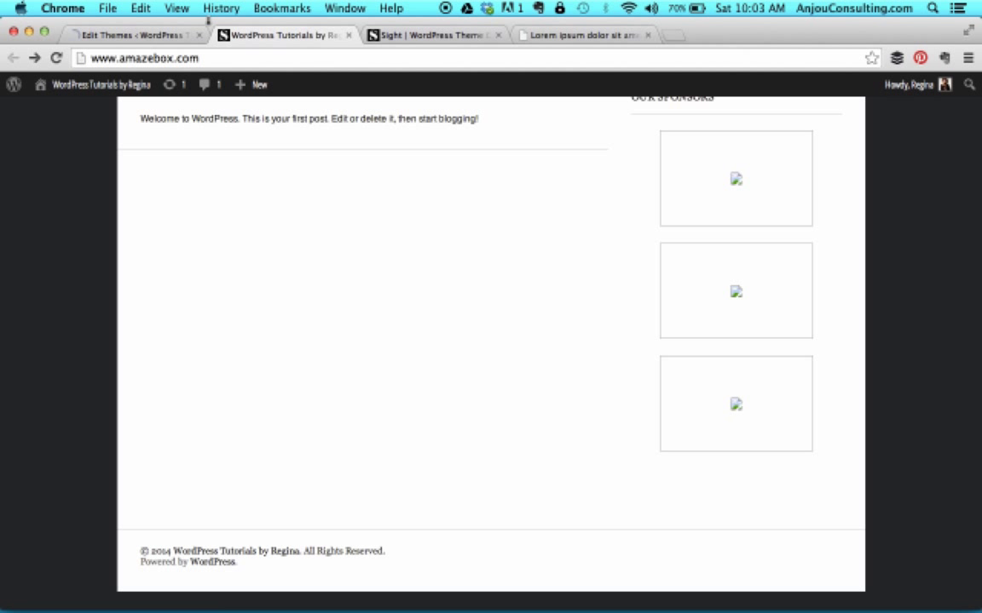
Reload the live site and confirm the footer shows only '© 2014 … All Rights Reserved.'.
click(55, 59)
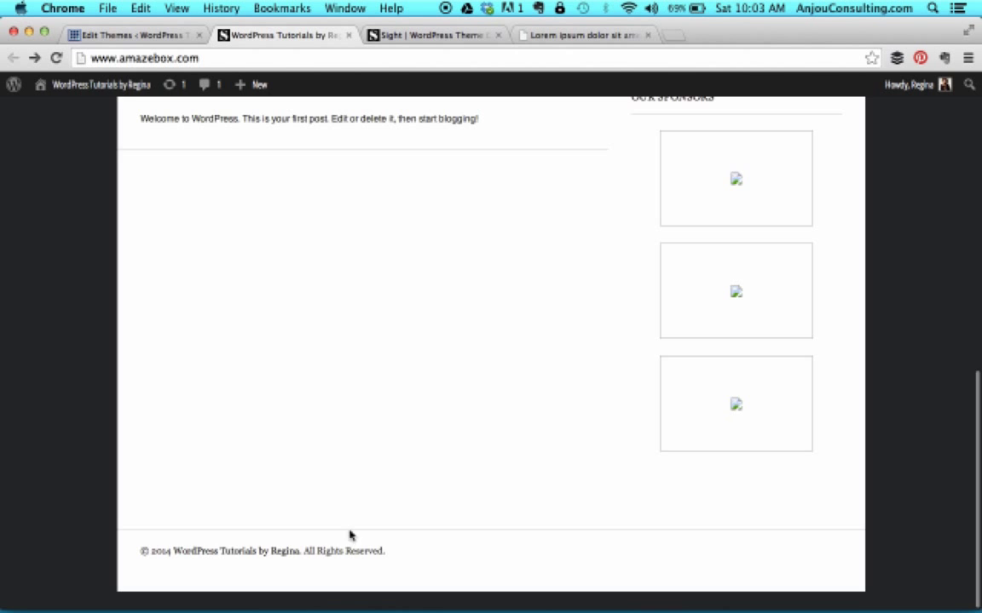
scroll(390, 401, up, 15)
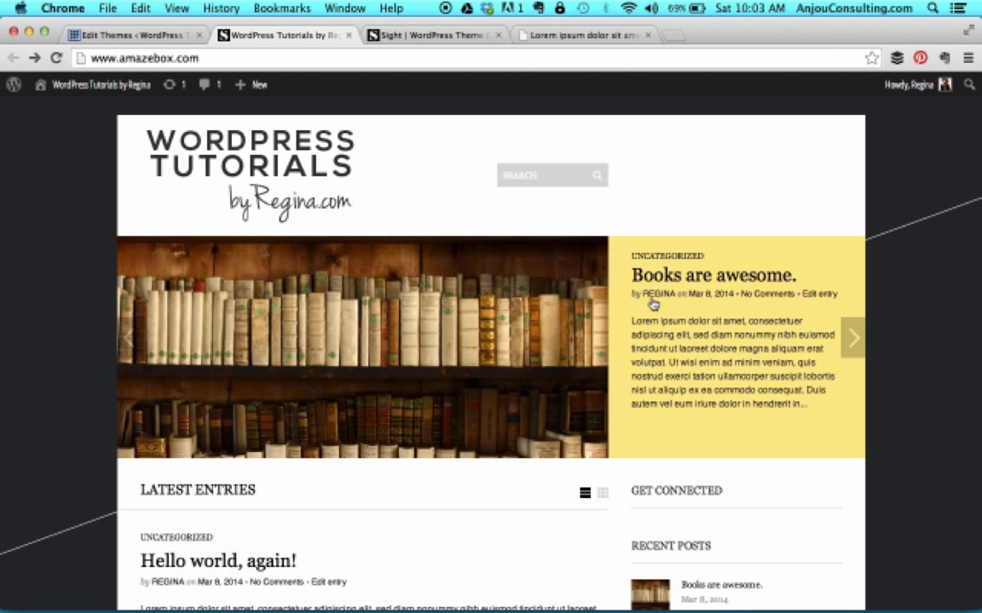
scroll(429, 476, down, 10)
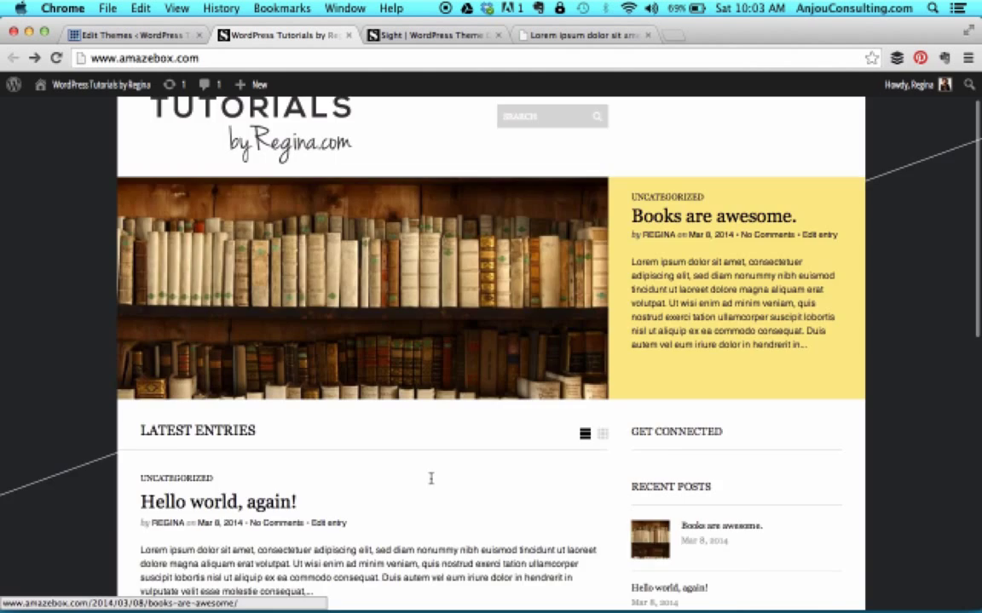
scroll(522, 407, up, 10)
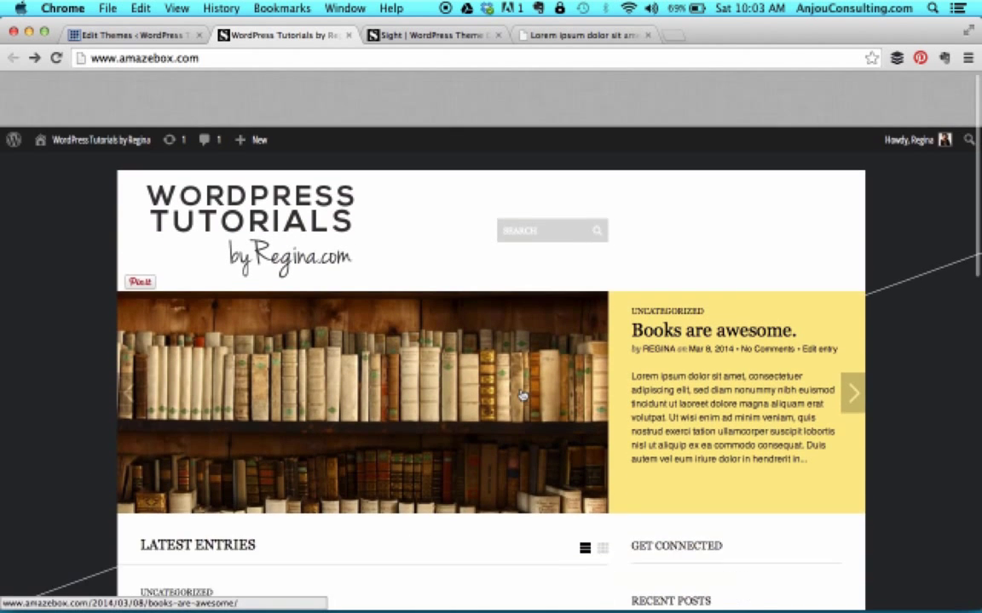